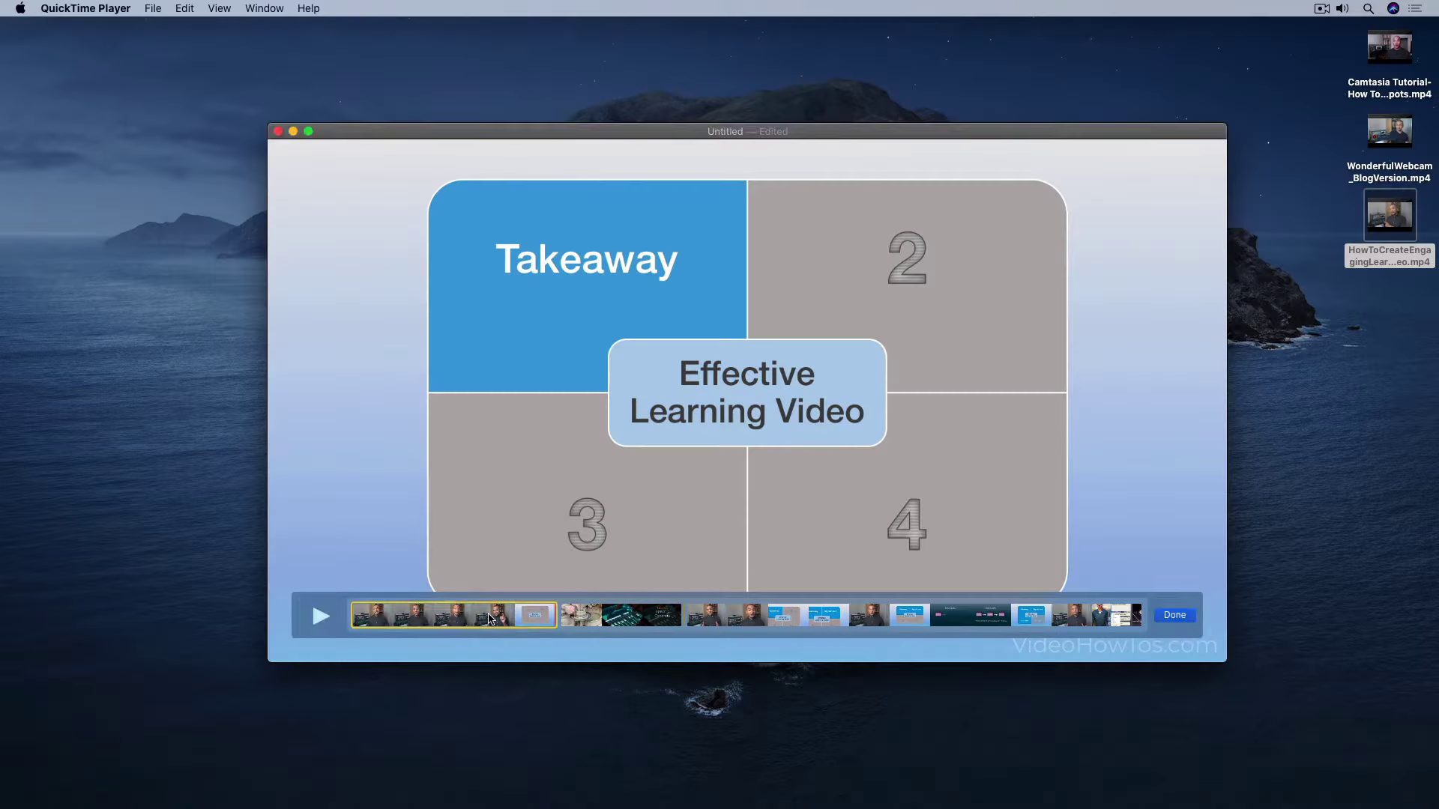
Rearrange clips in the Untitled clip strip by moving a clip and then a group of clips later.
{"action": "left_click_drag", "start_coordinate": [488, 619], "coordinate": [661, 621]}
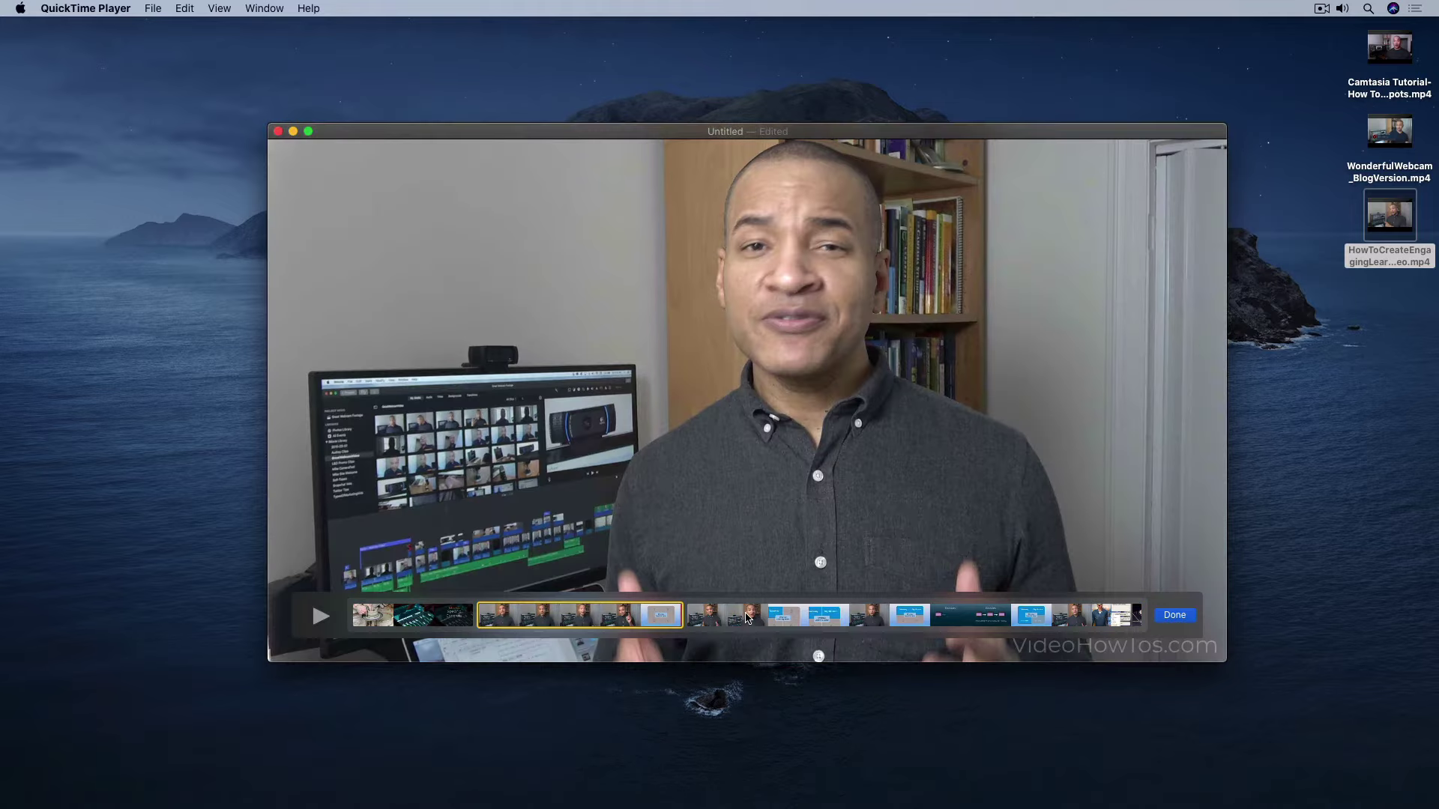
{"action": "left_click_drag", "start_coordinate": [569, 622], "coordinate": [530, 627]}
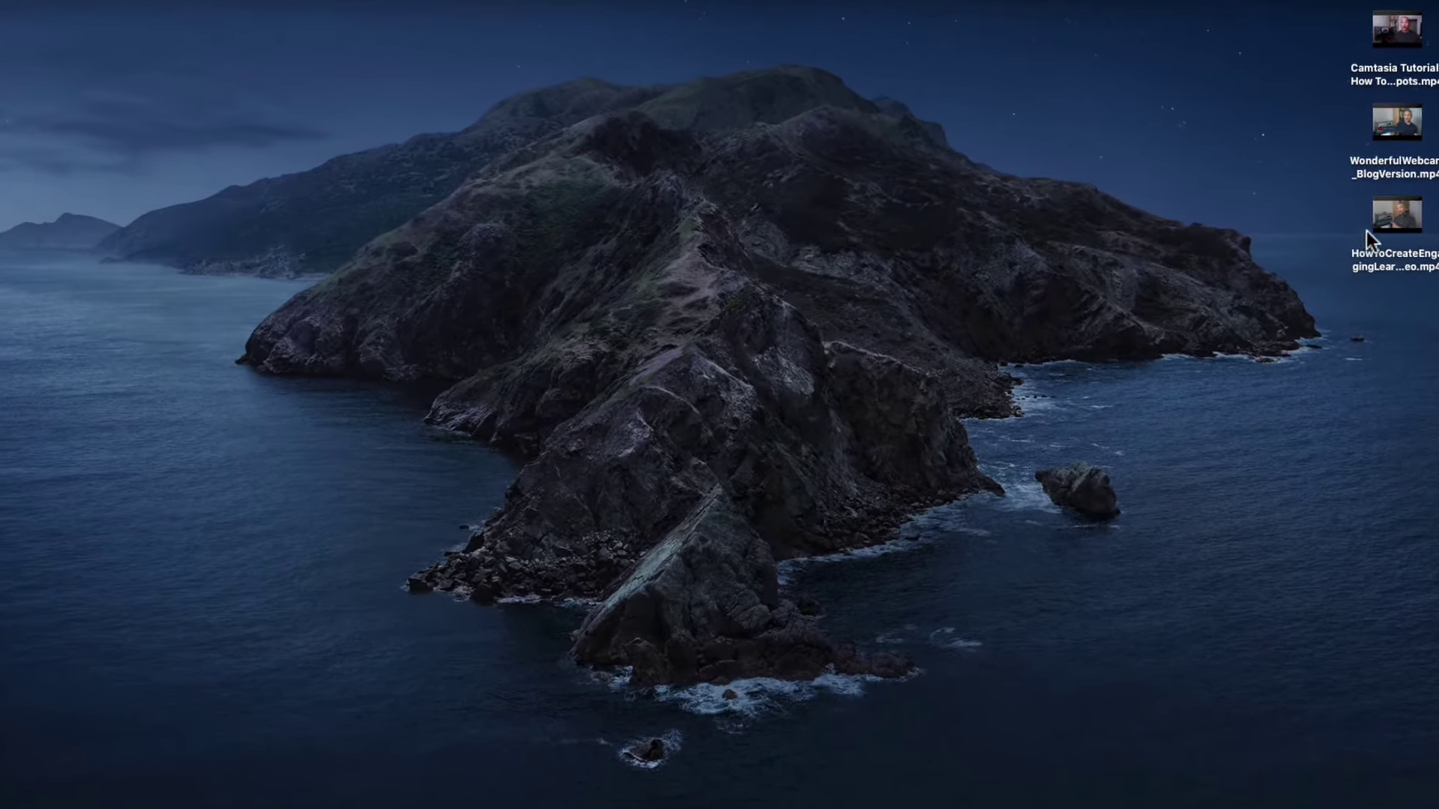
{"action": "right_click", "coordinate": [1381, 221]}
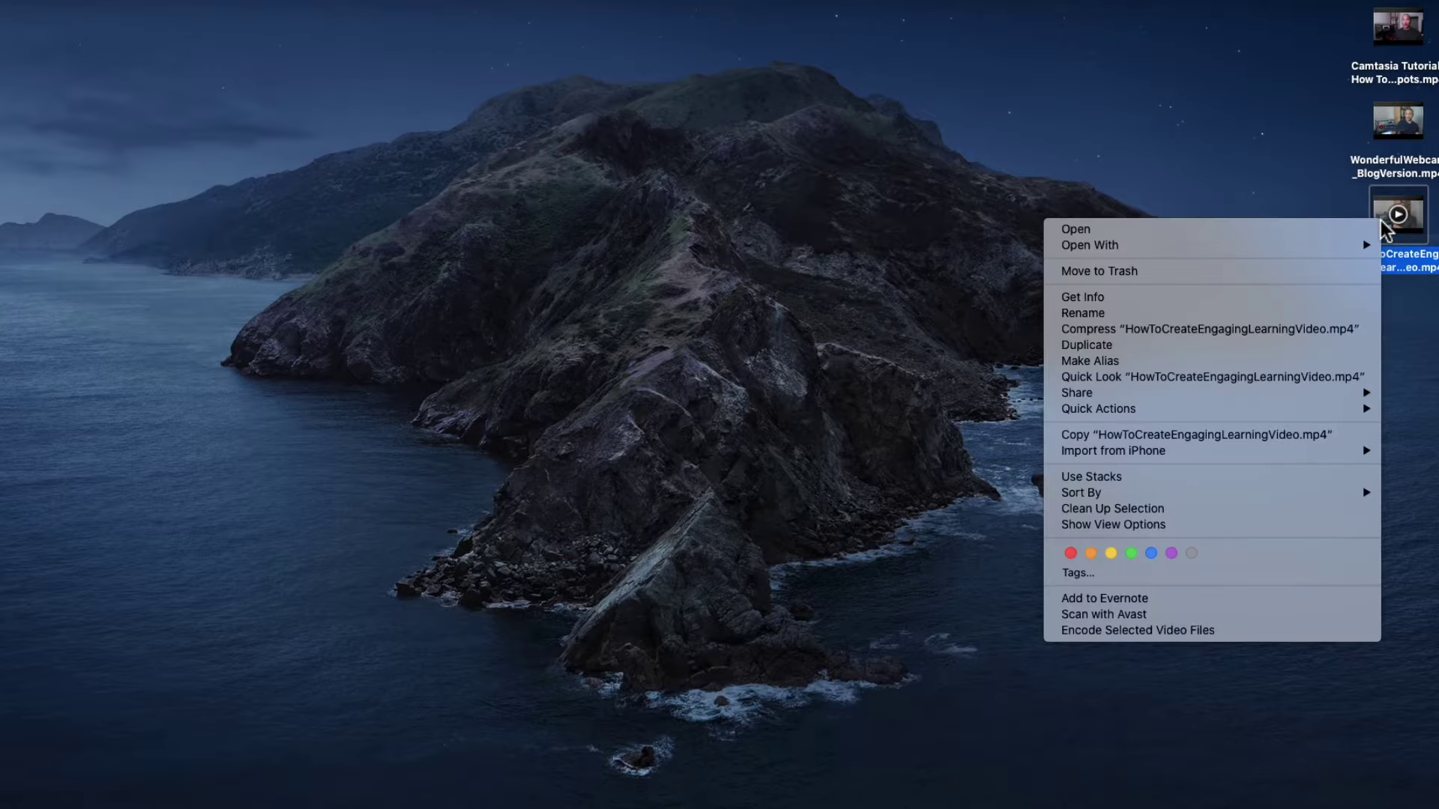
{"action": "mouse_move", "coordinate": [1310, 245]}
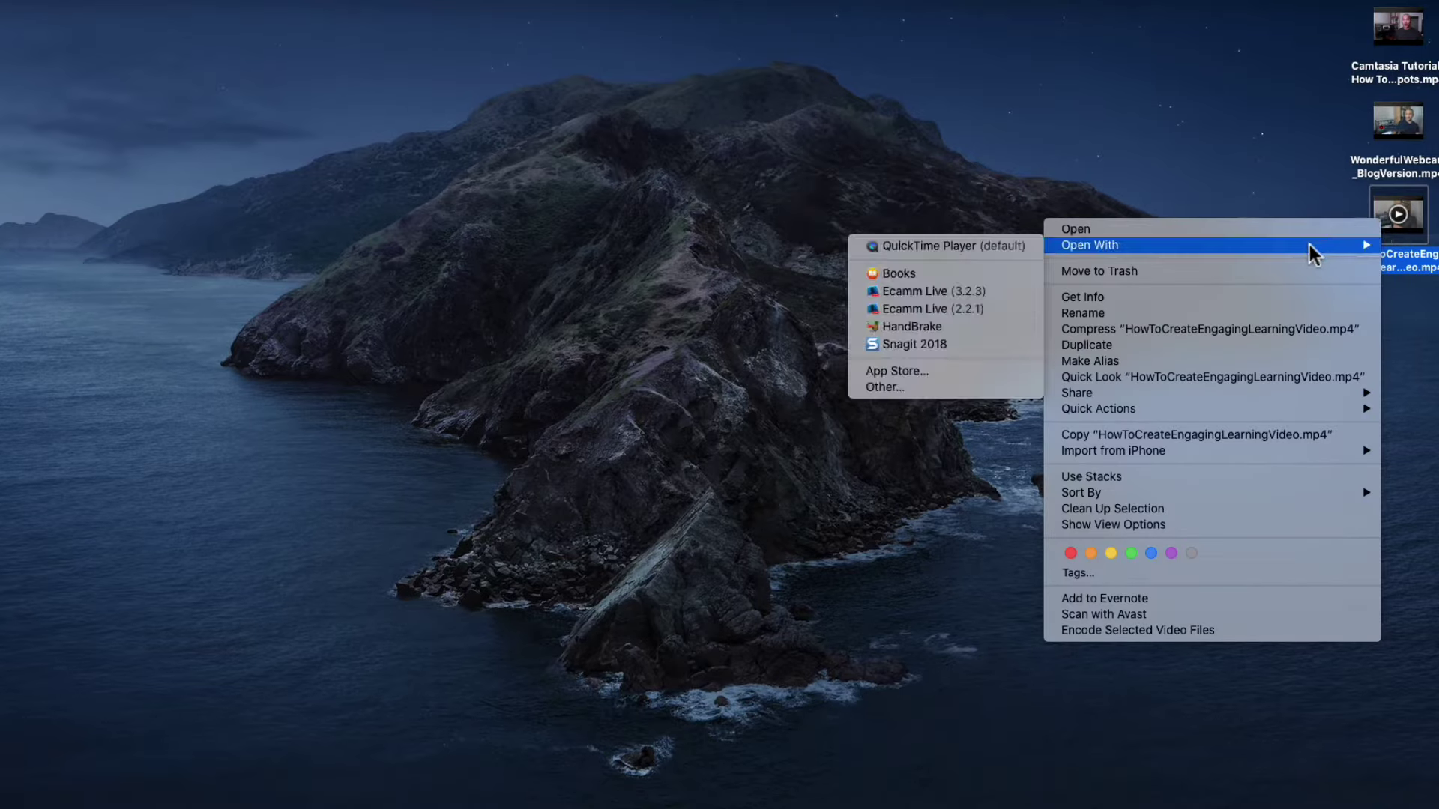
{"action": "left_click", "coordinate": [946, 245]}
{"action": "left_click_drag", "start_coordinate": [752, 43], "coordinate": [604, 120]}
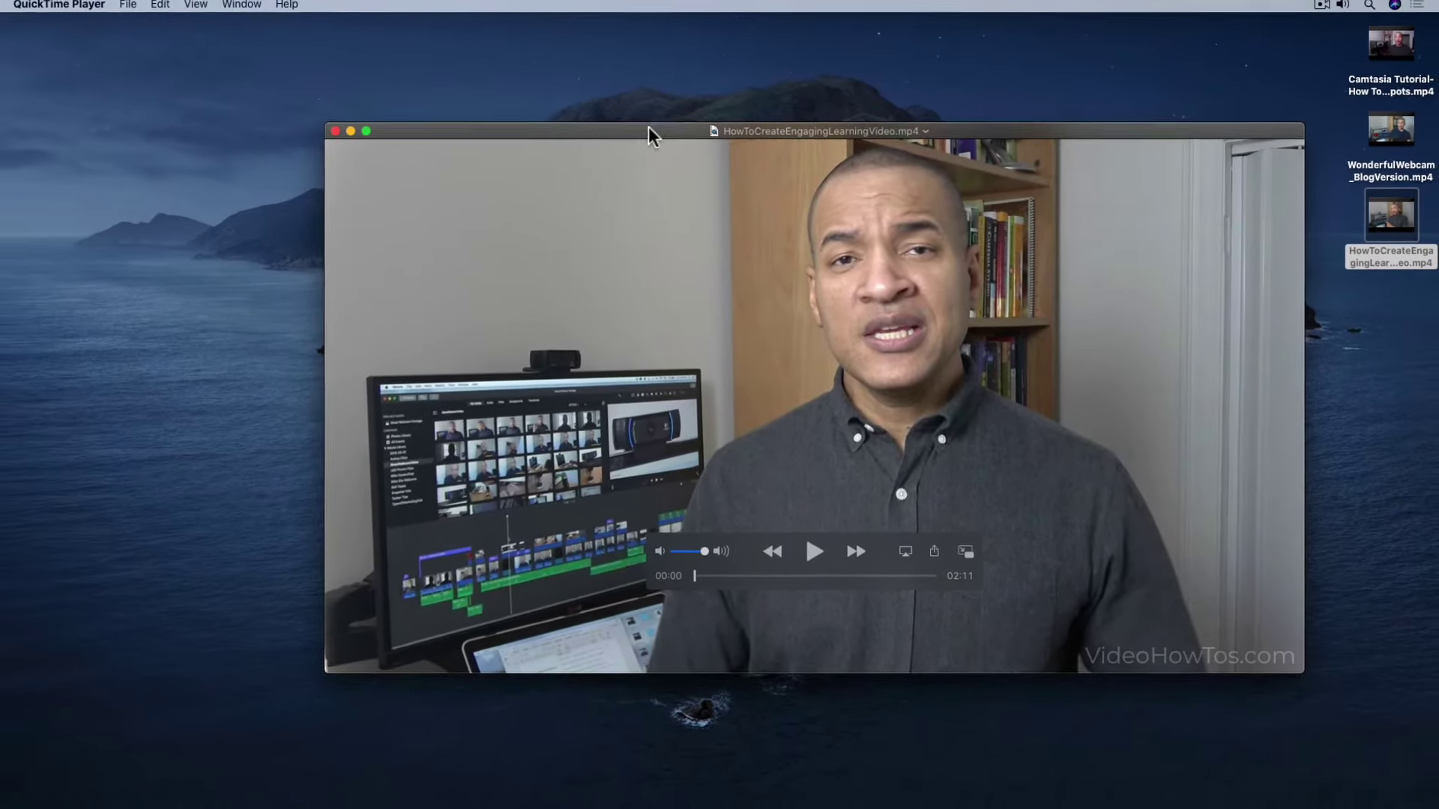
{"action": "left_click", "coordinate": [356, 133]}
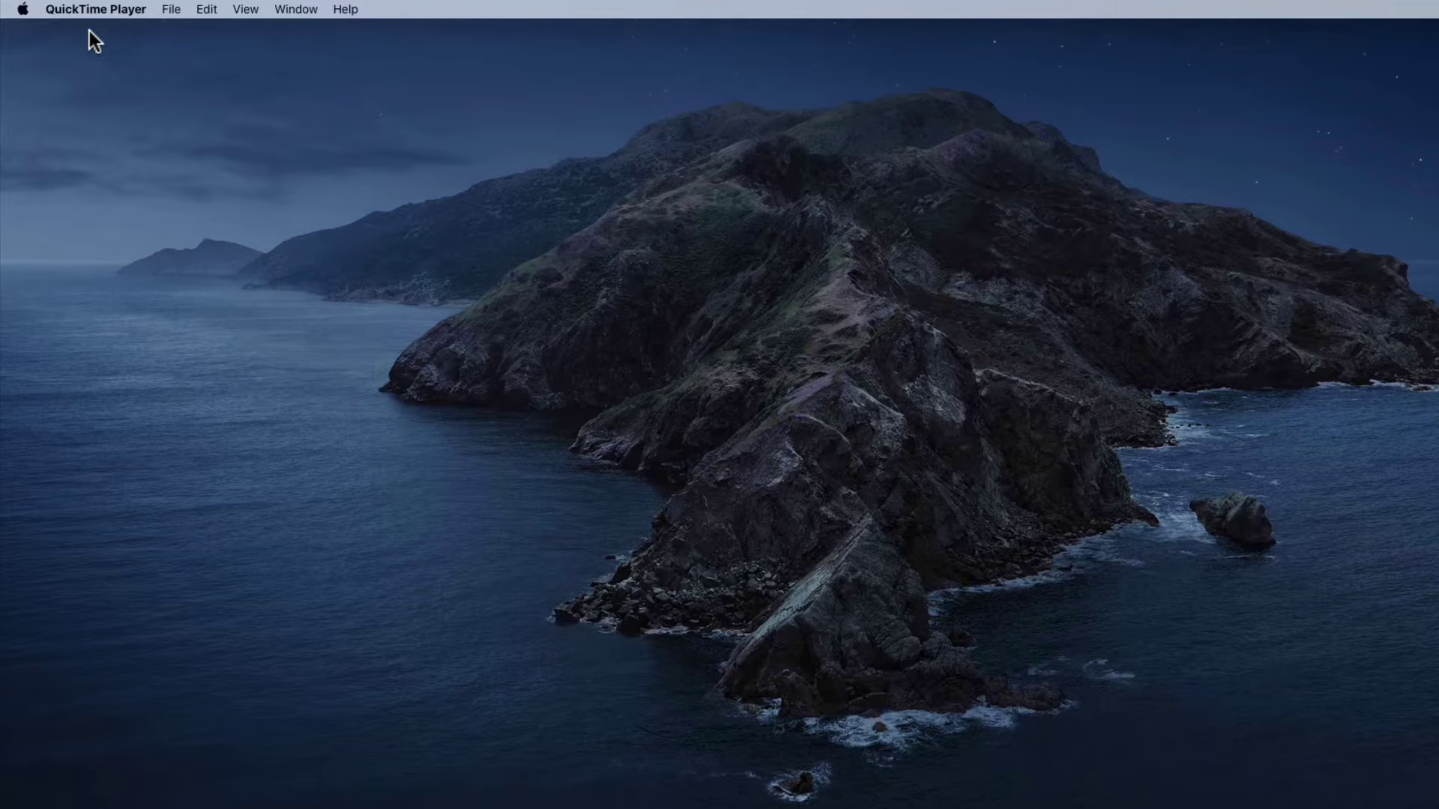
Open HowToCreateEngagingLearningVideo.mp4 from the Desktop and move its window left, clear of the icons.
{"action": "left_click", "coordinate": [172, 12]}
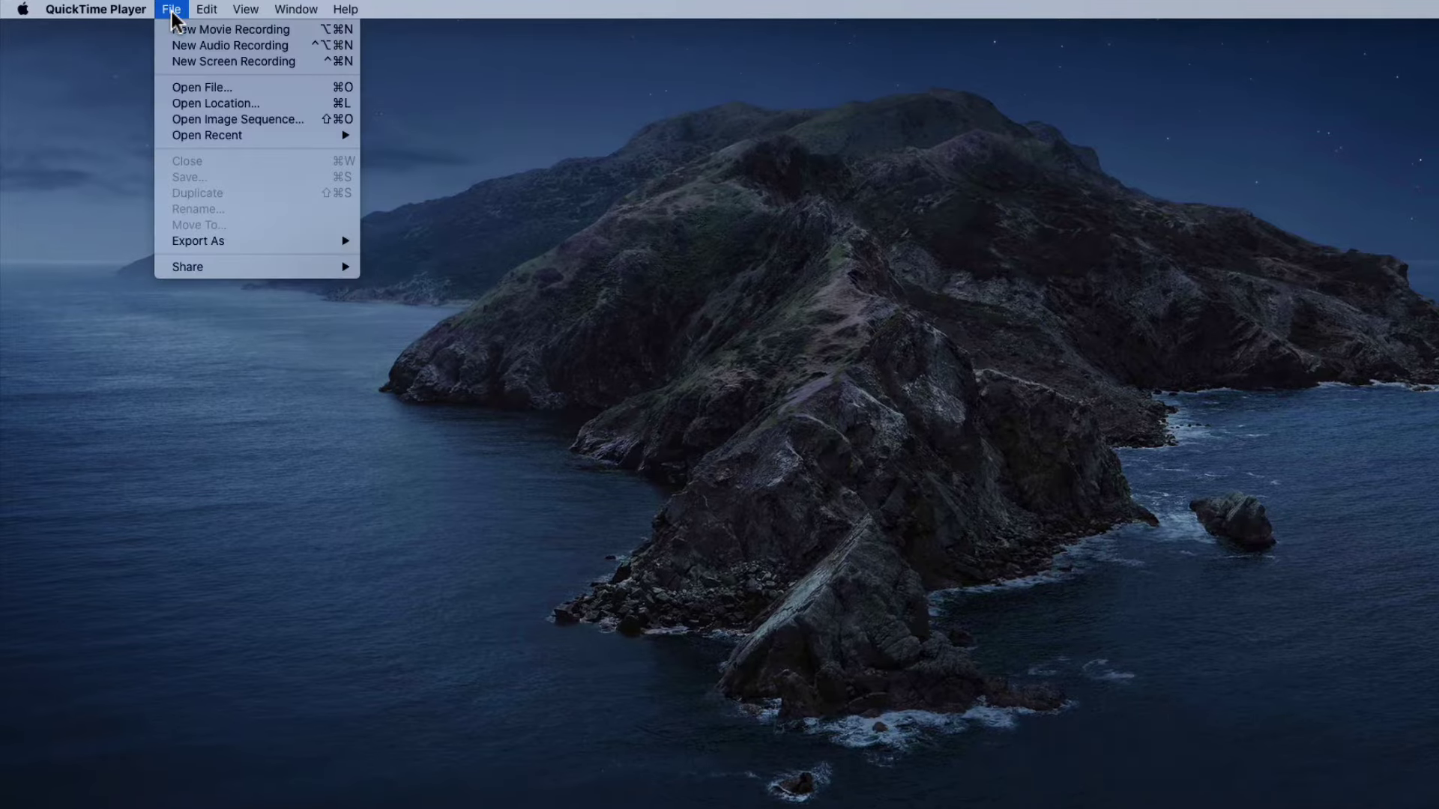
{"action": "left_click", "coordinate": [235, 88]}
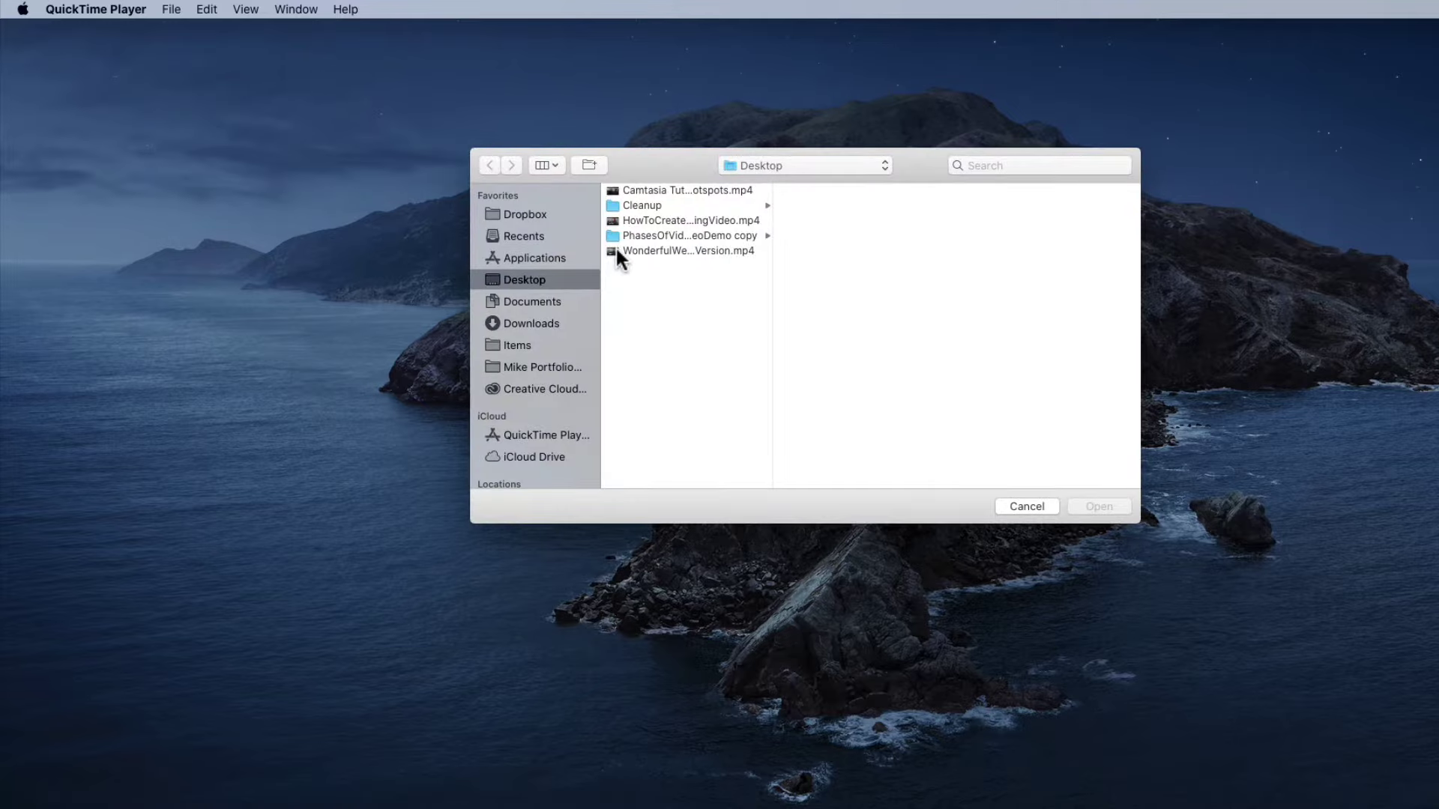
{"action": "left_click", "coordinate": [612, 221]}
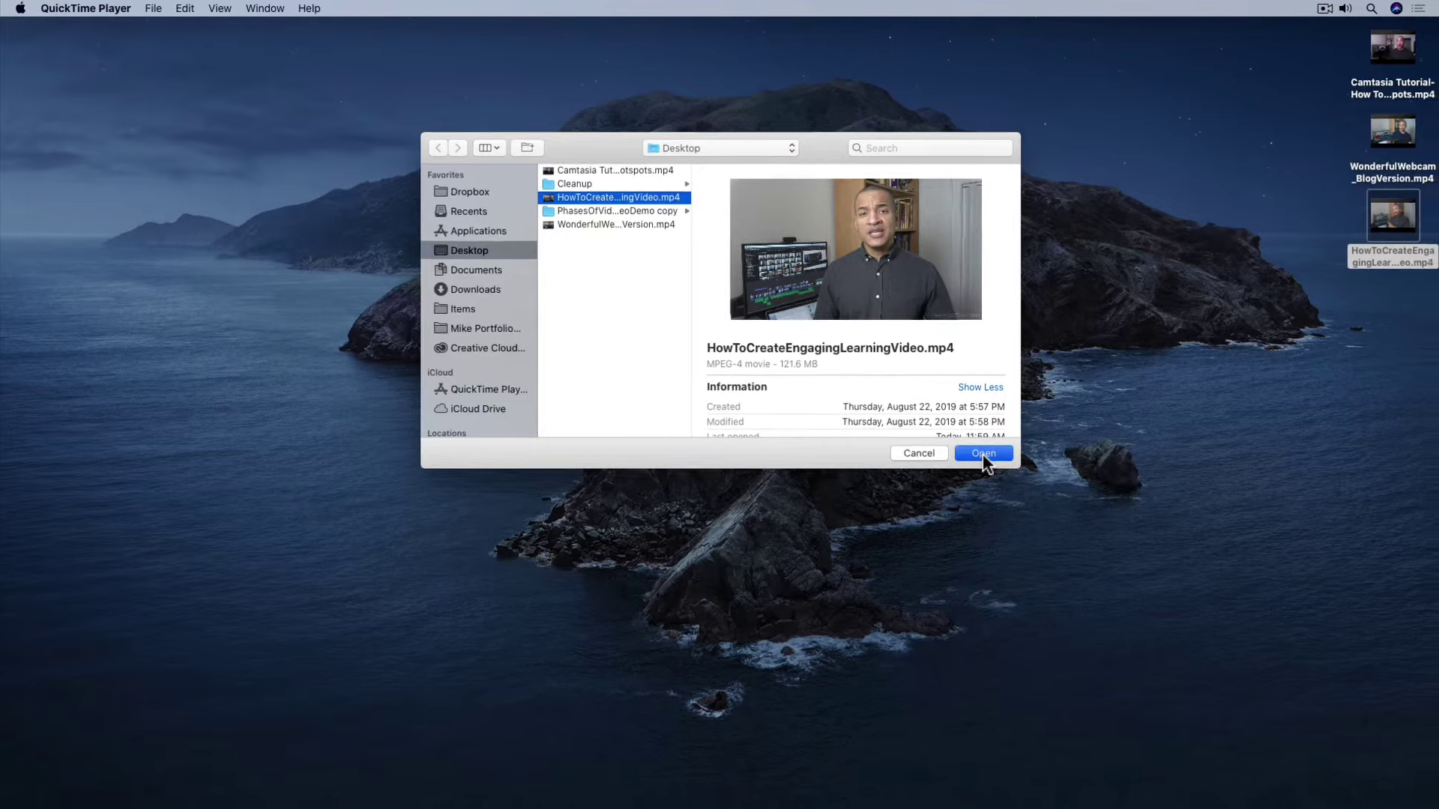
{"action": "left_click", "coordinate": [983, 452]}
{"action": "left_click_drag", "start_coordinate": [797, 65], "coordinate": [538, 112]}
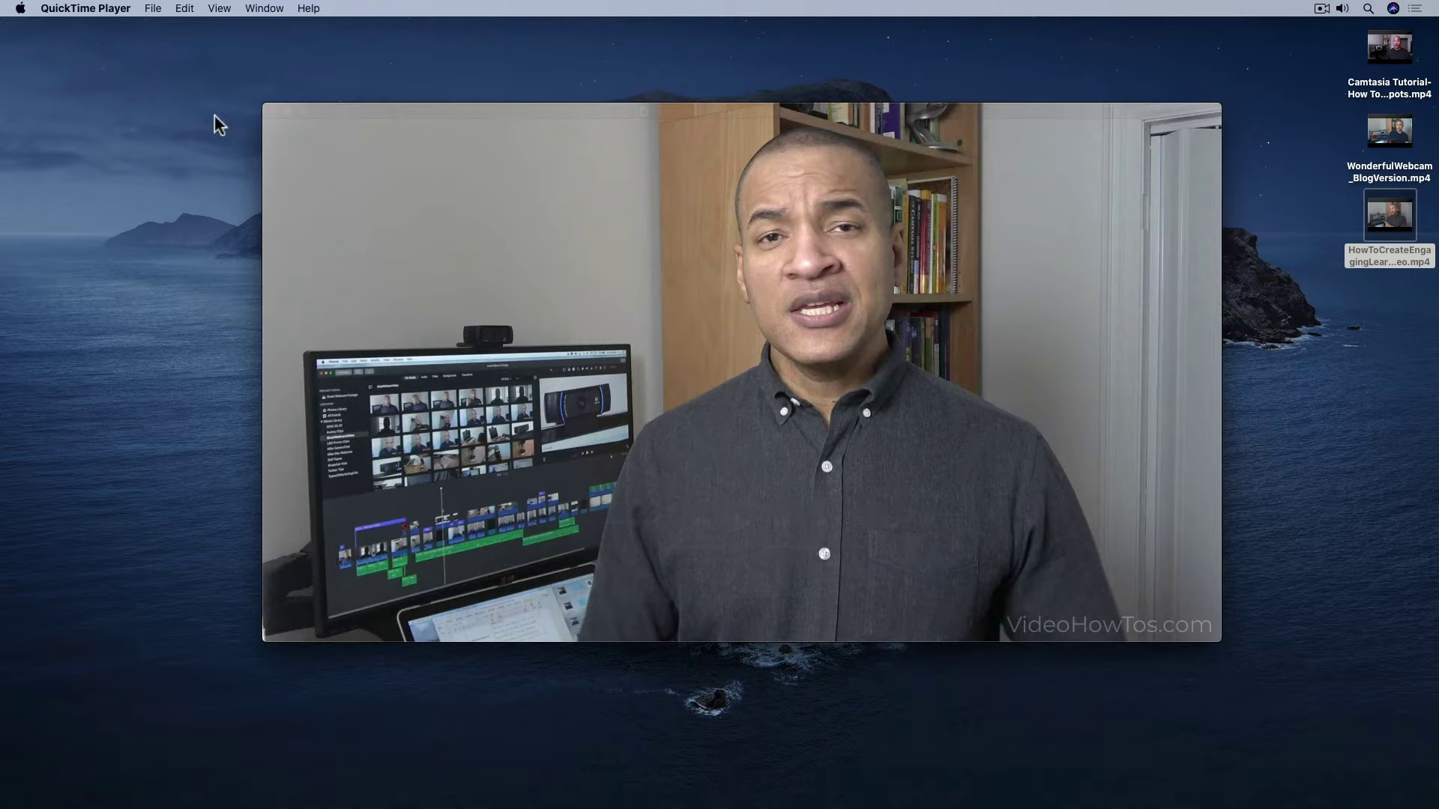
Trim the lesson video to keep 00:06.24 through 01:39.38 and preview the span.
{"action": "left_click", "coordinate": [185, 9]}
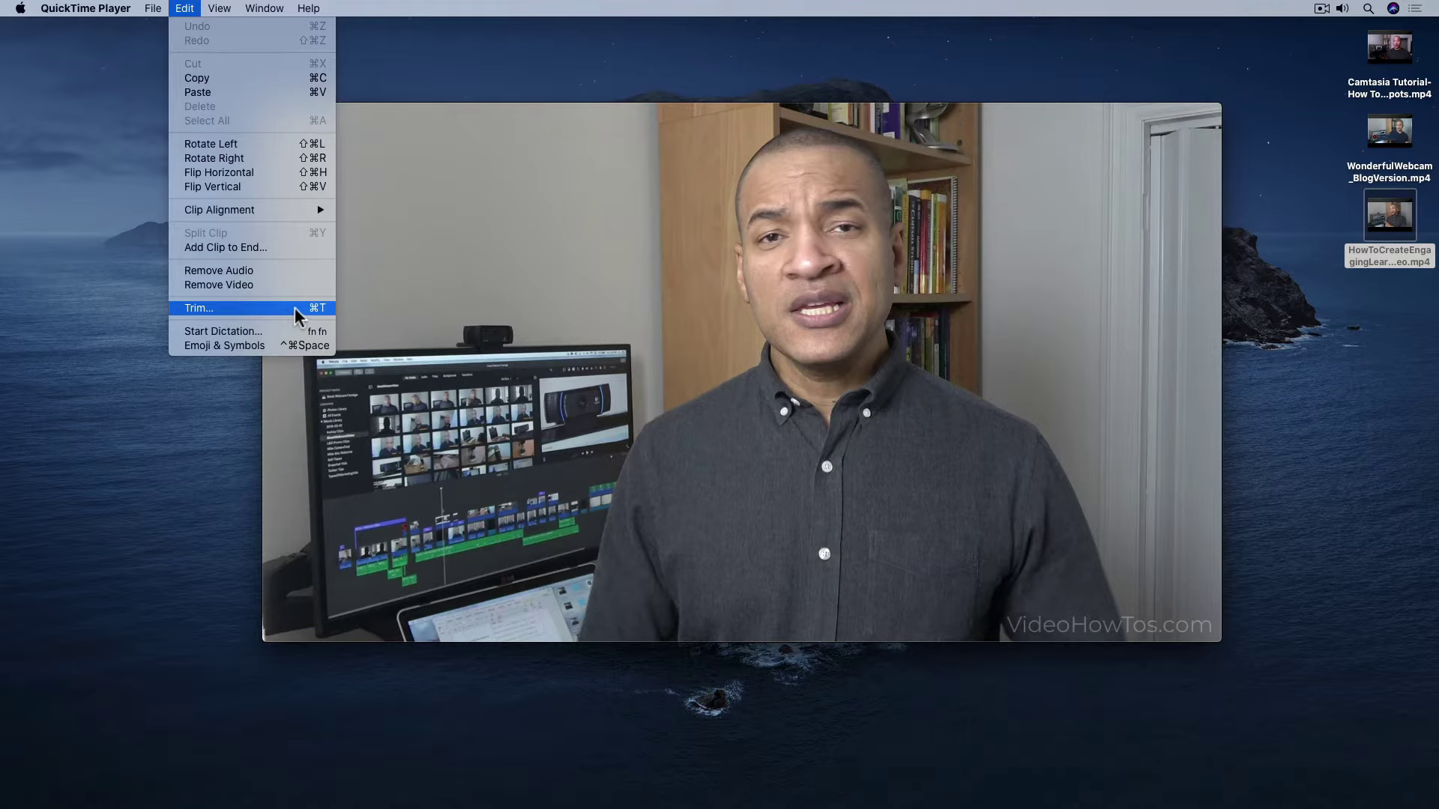
{"action": "left_click", "coordinate": [195, 308]}
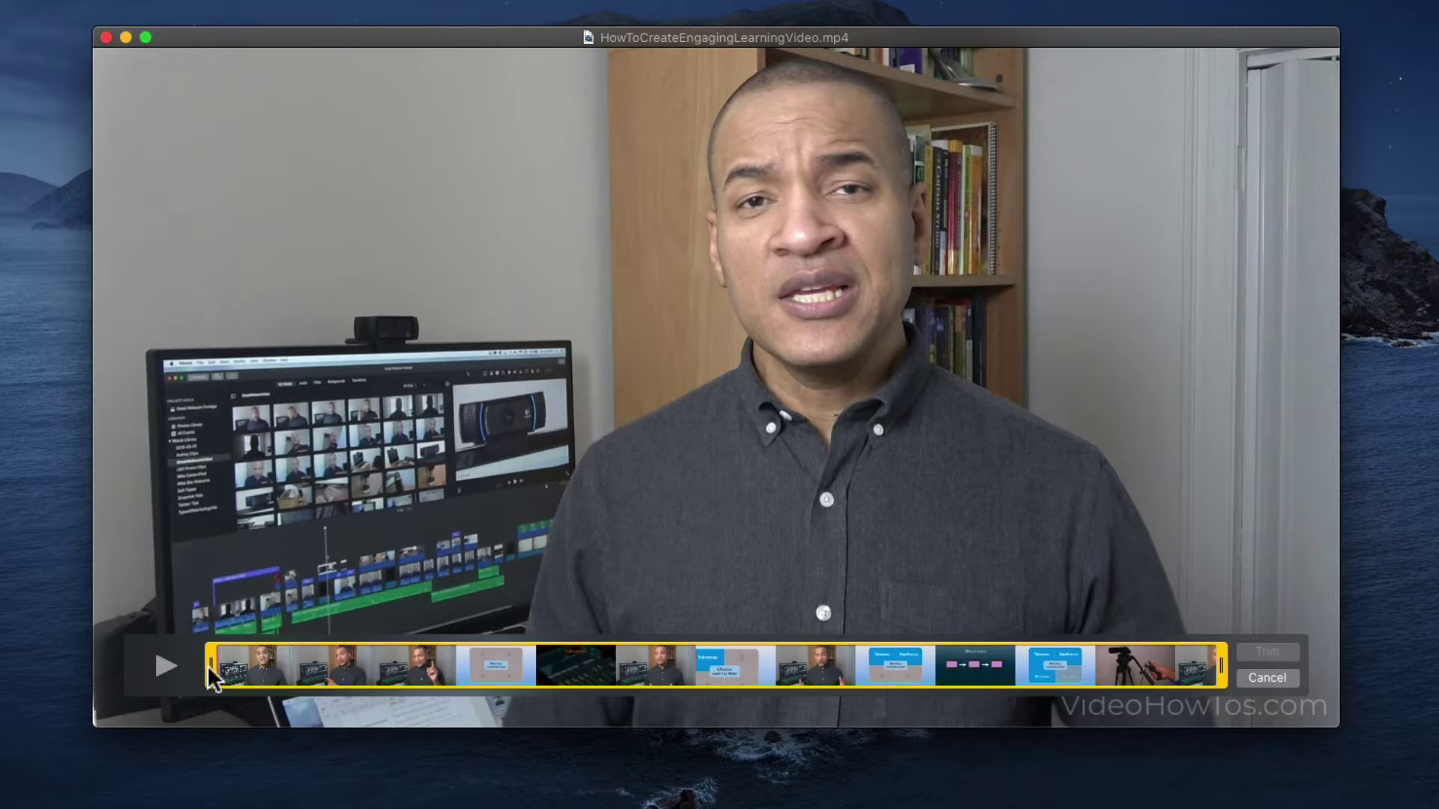
{"action": "left_click_drag", "start_coordinate": [213, 673], "coordinate": [384, 664]}
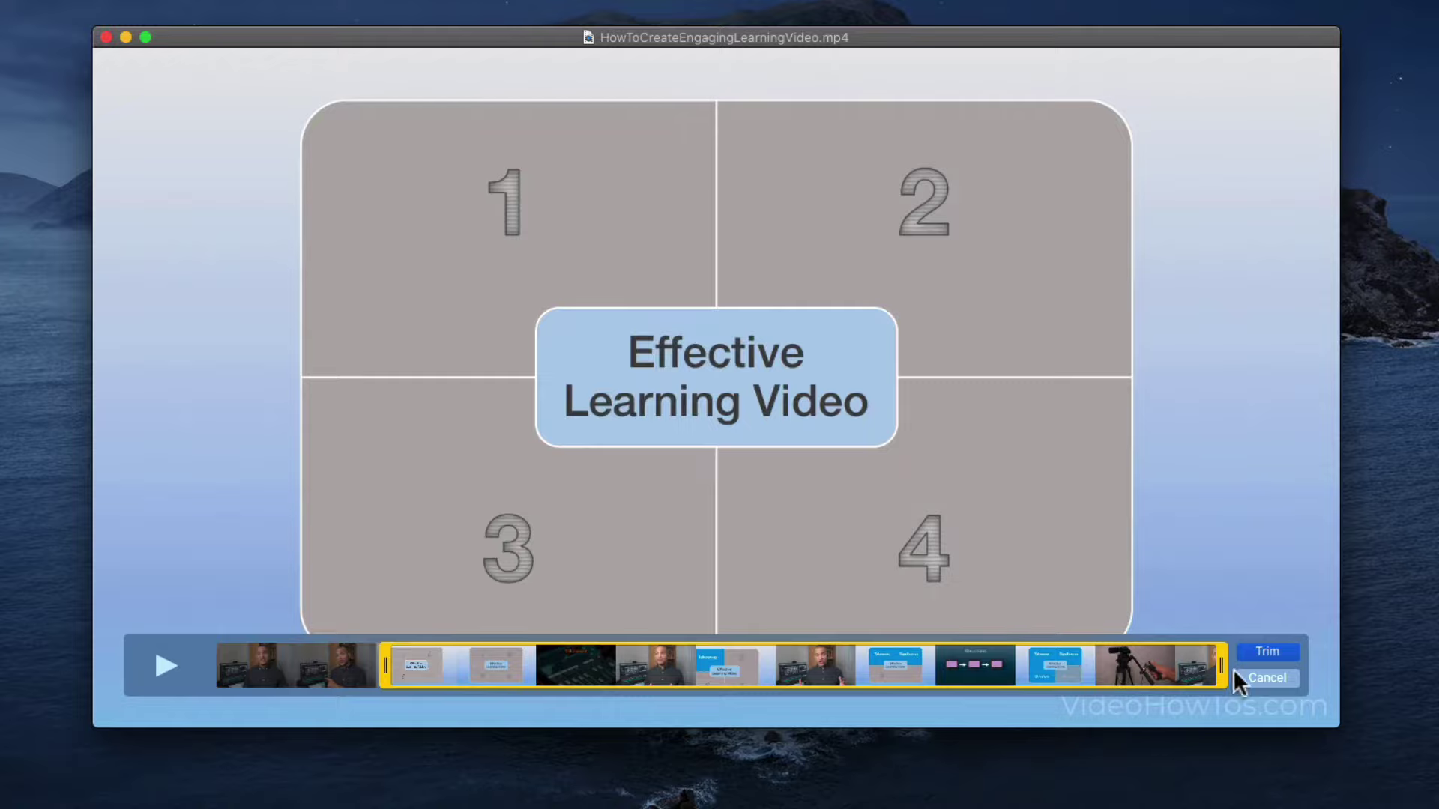
{"action": "left_click_drag", "start_coordinate": [1220, 667], "coordinate": [974, 667]}
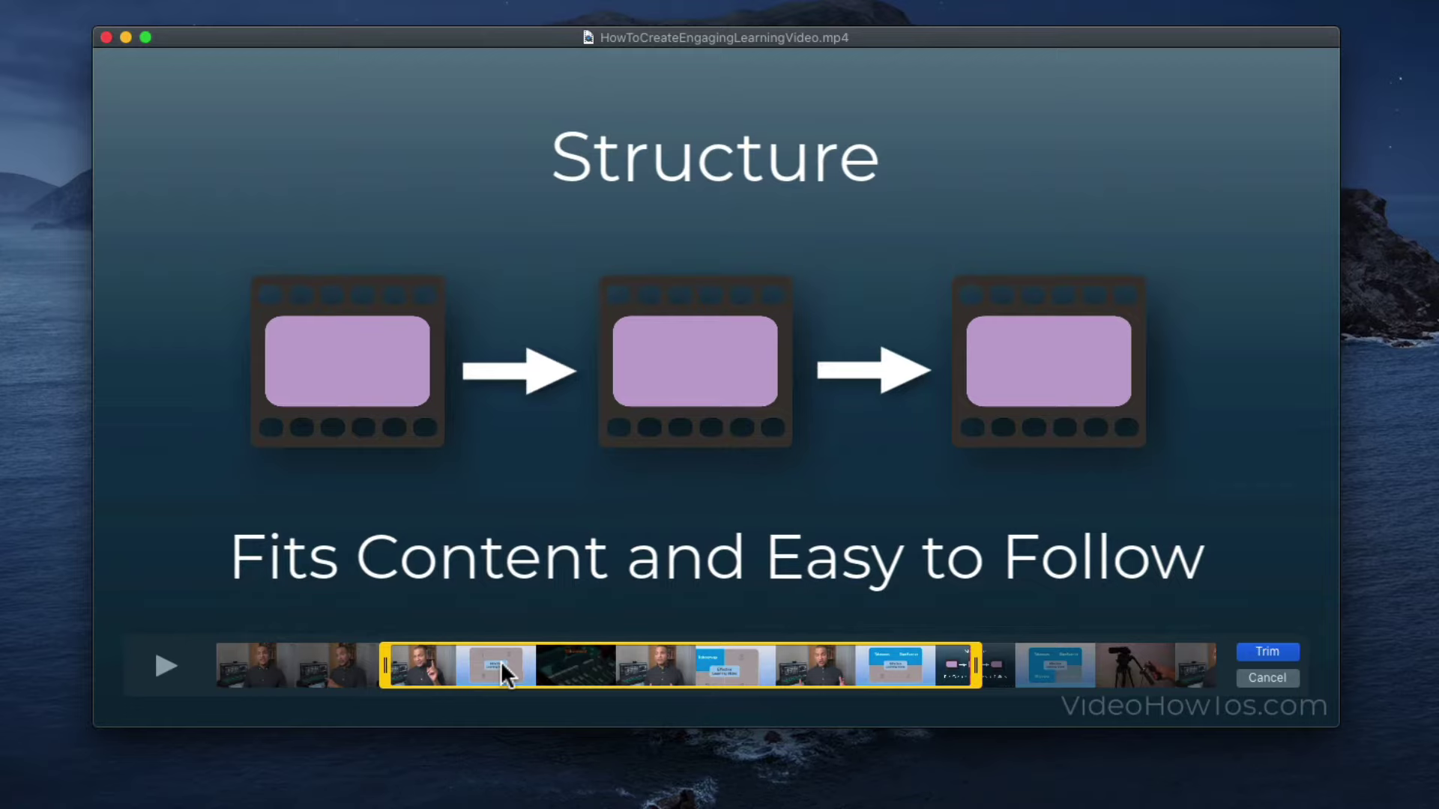
{"action": "left_click", "coordinate": [164, 664]}
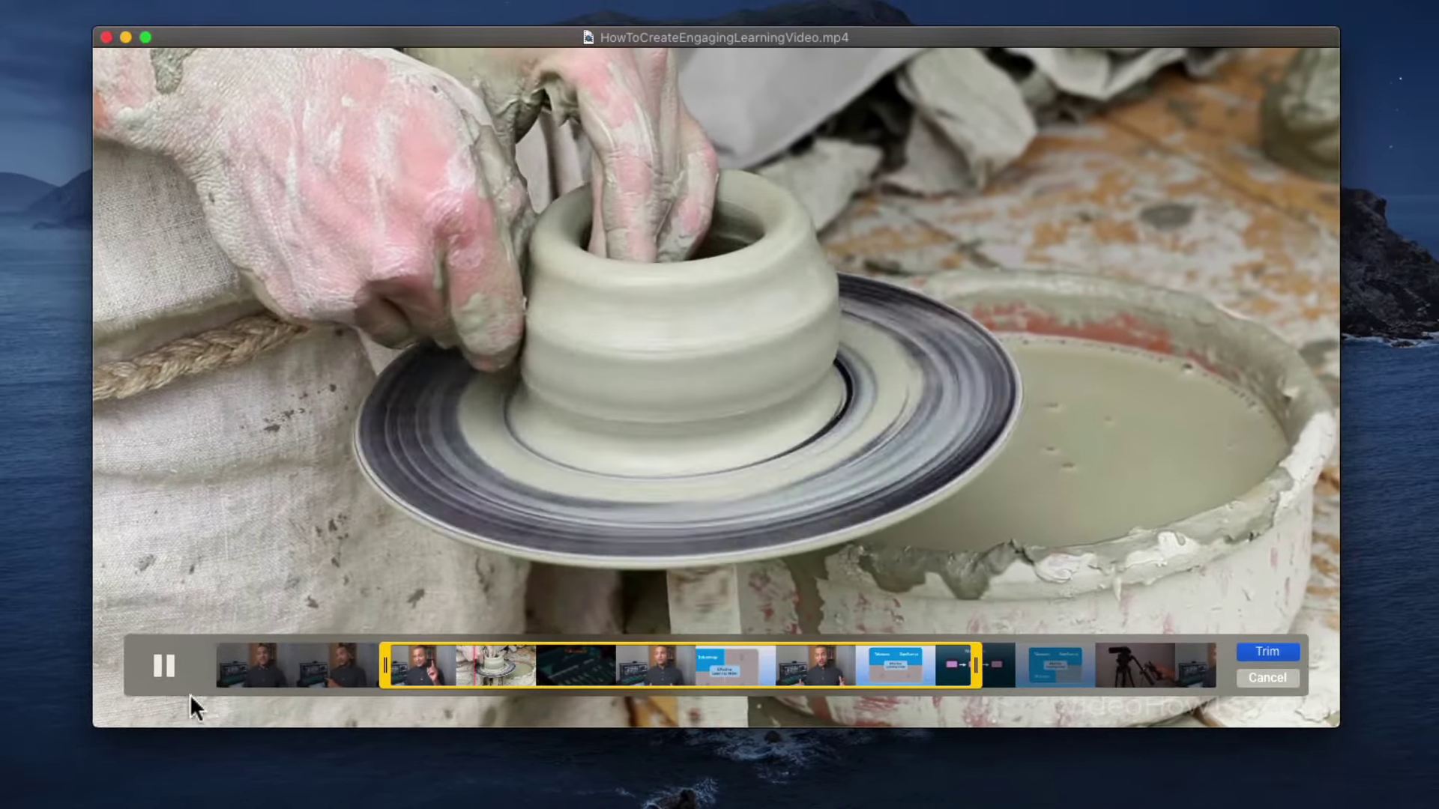
Pause the trim preview and scrub to the 'Takeaway Specific' title at 00:44.76.
{"action": "left_click", "coordinate": [168, 664]}
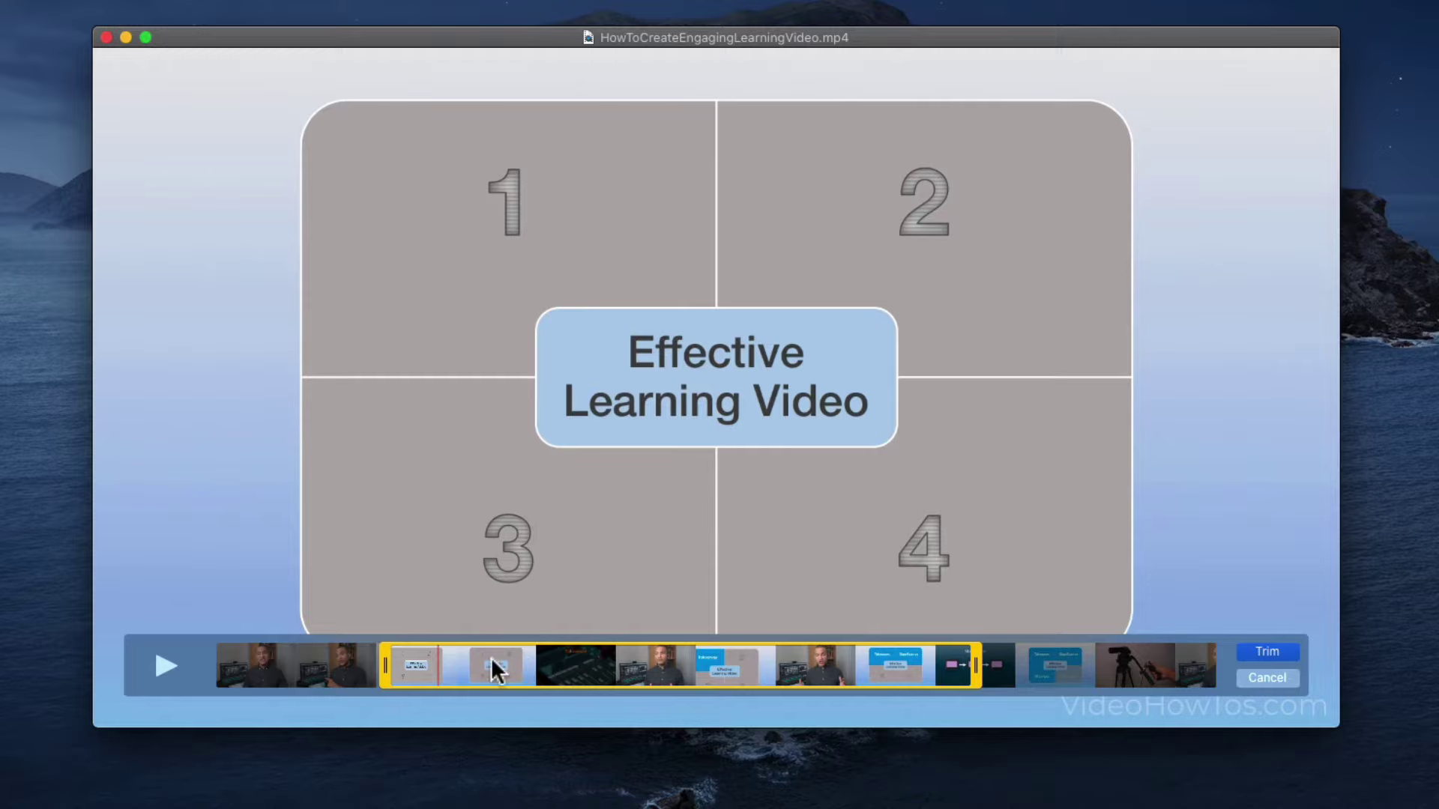
{"action": "left_click_drag", "start_coordinate": [501, 659], "coordinate": [547, 661]}
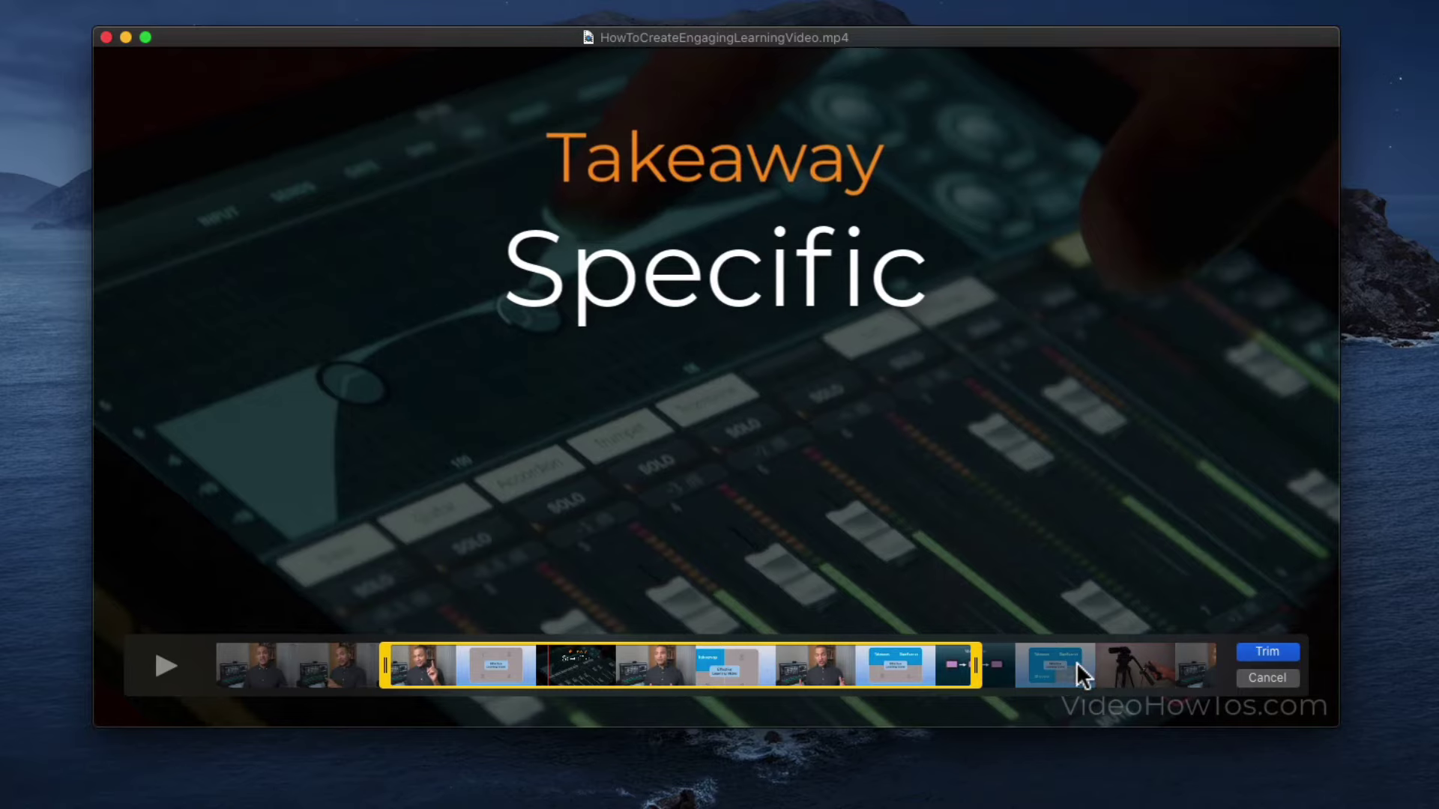
Apply the trim, then bring the 01:16 Untitled clip window forward and lower it slightly.
{"action": "left_click", "coordinate": [1268, 652]}
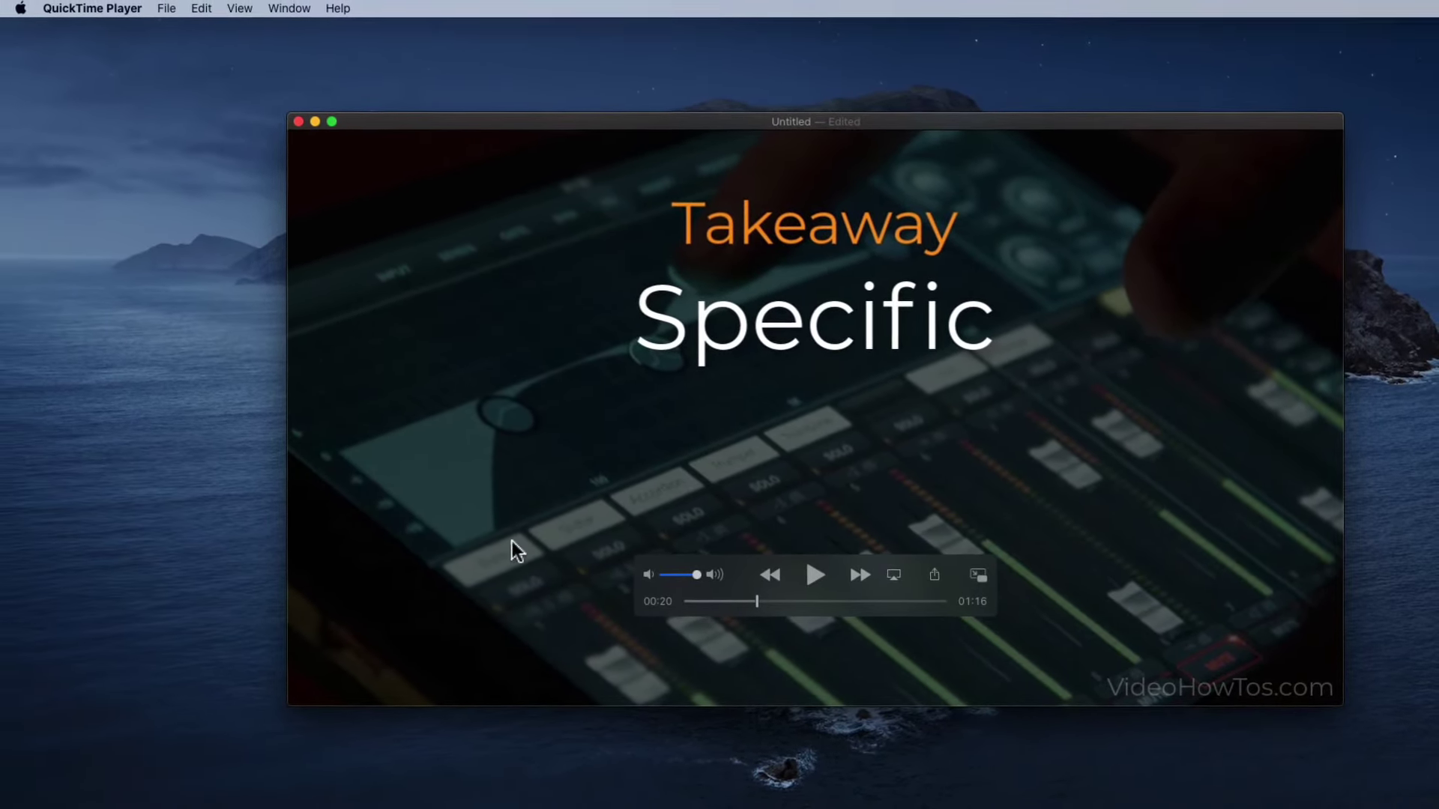
{"action": "left_click", "coordinate": [203, 9]}
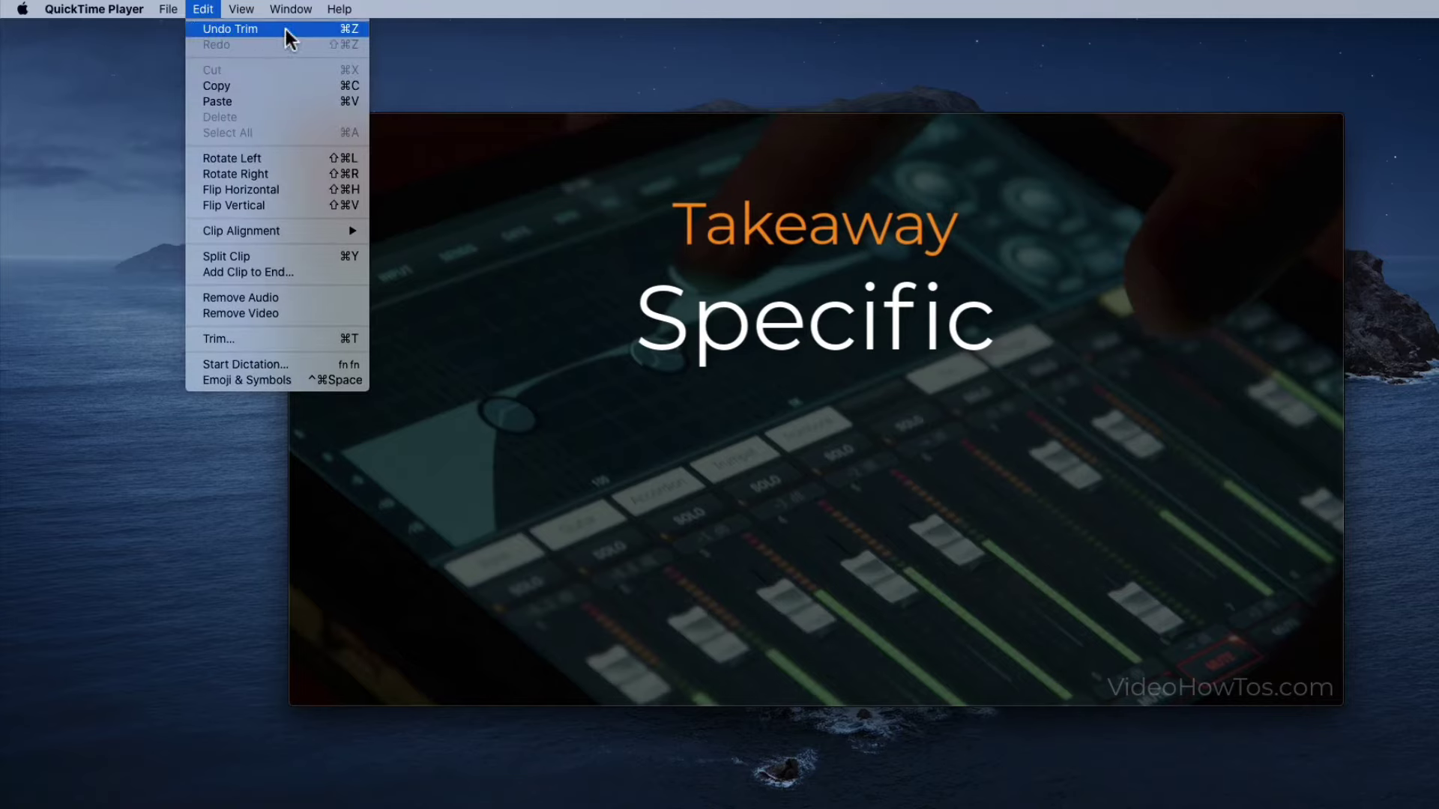
{"action": "left_click", "coordinate": [397, 99]}
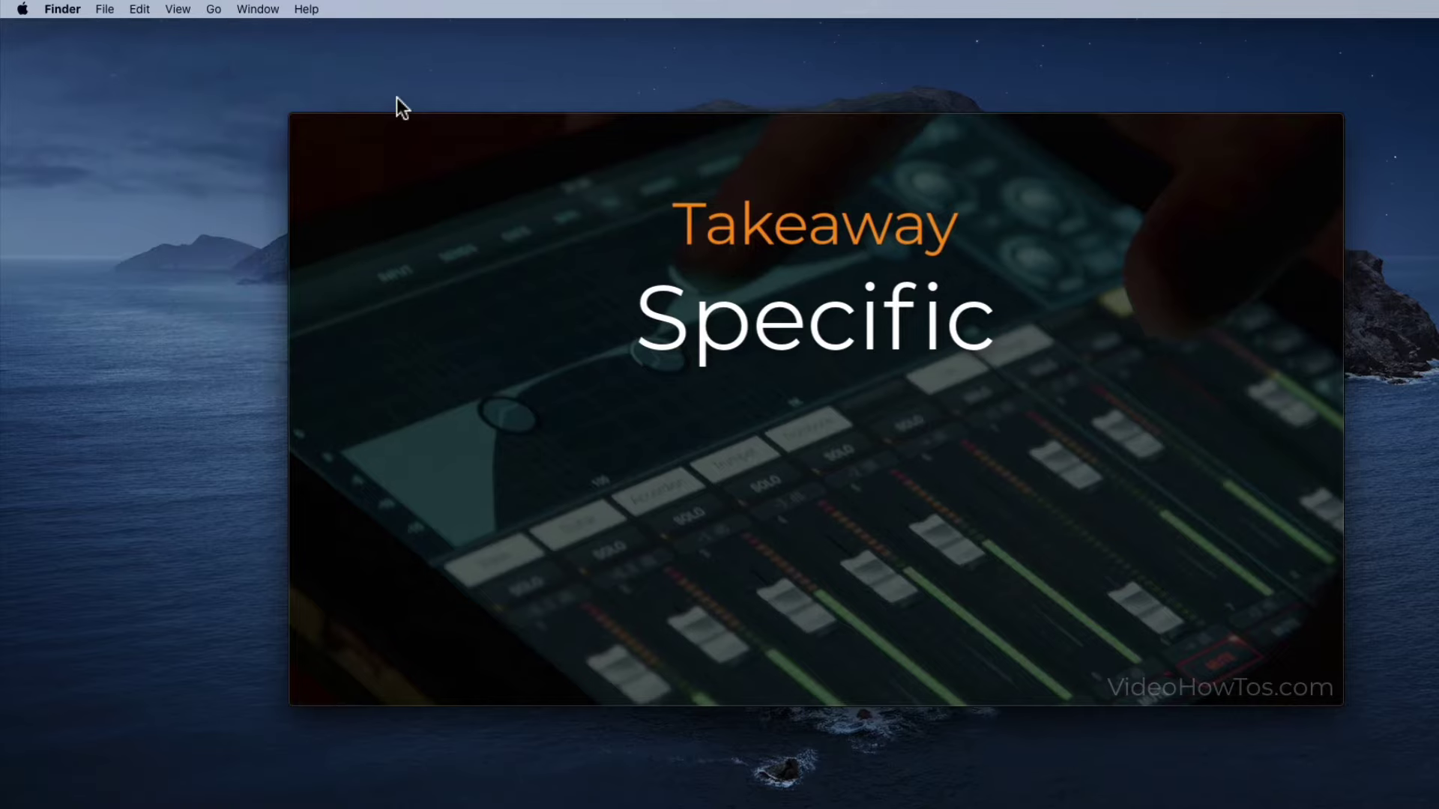
{"action": "left_click", "coordinate": [424, 123]}
{"action": "left_click_drag", "start_coordinate": [425, 122], "coordinate": [424, 139]}
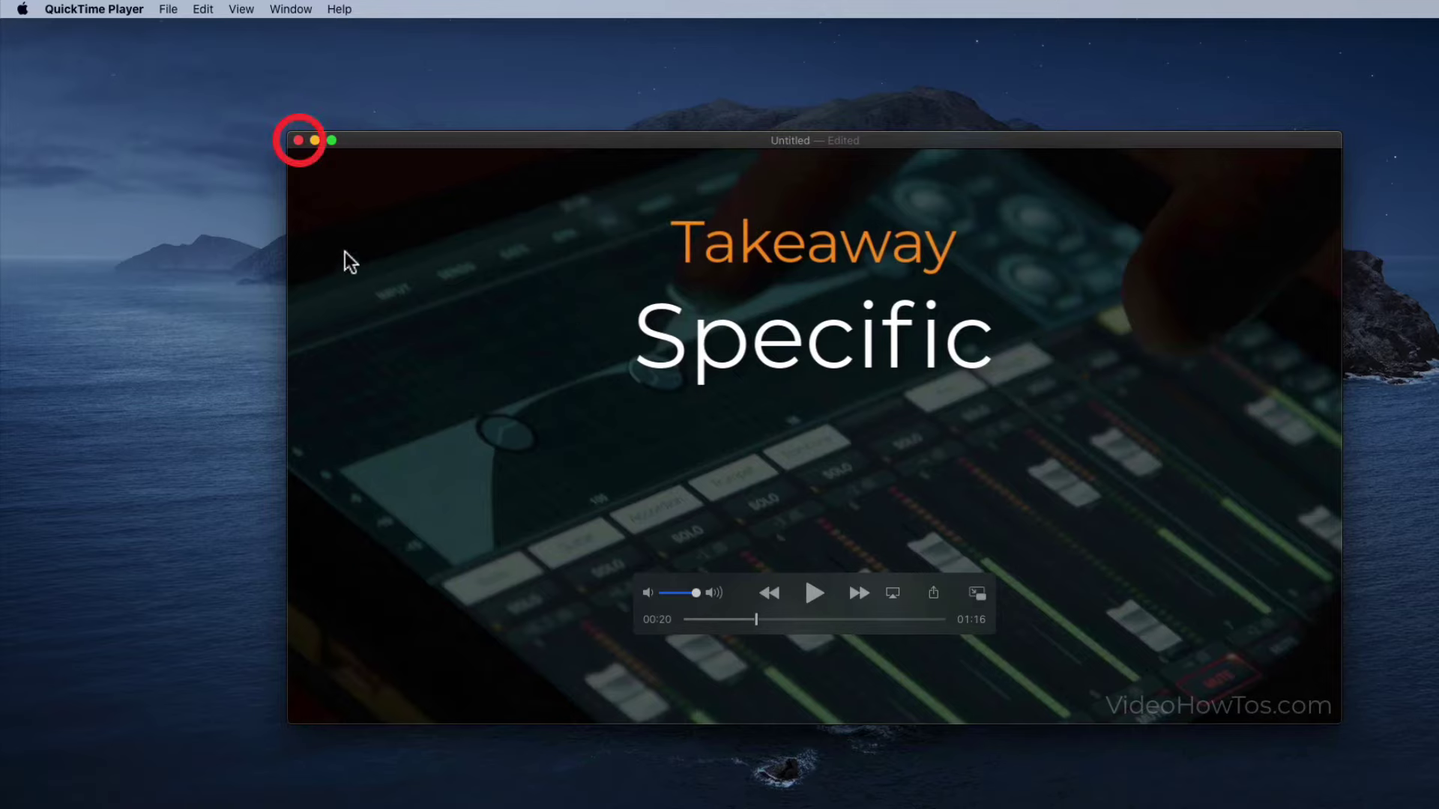
{"action": "left_click", "coordinate": [298, 141]}
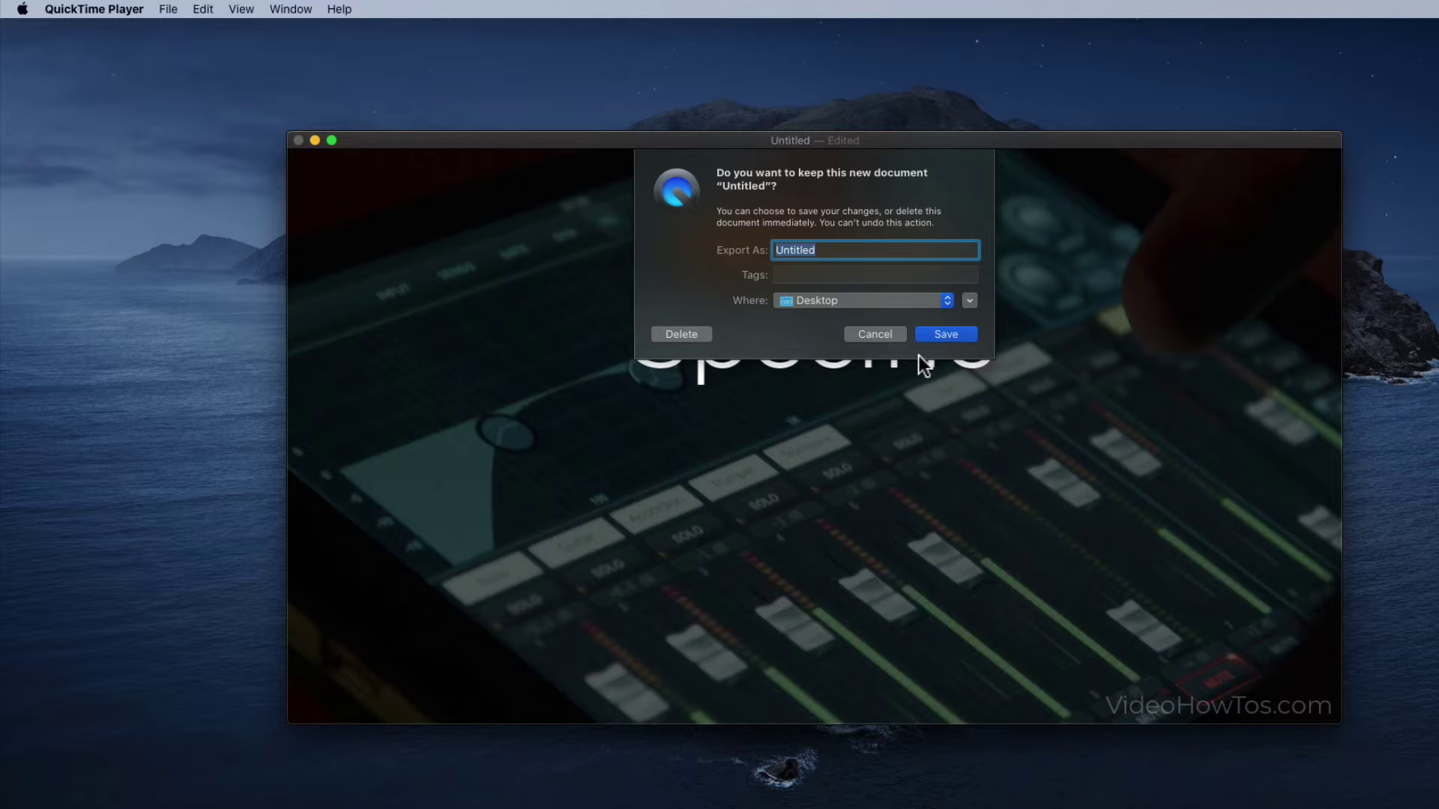
{"action": "left_click", "coordinate": [870, 336]}
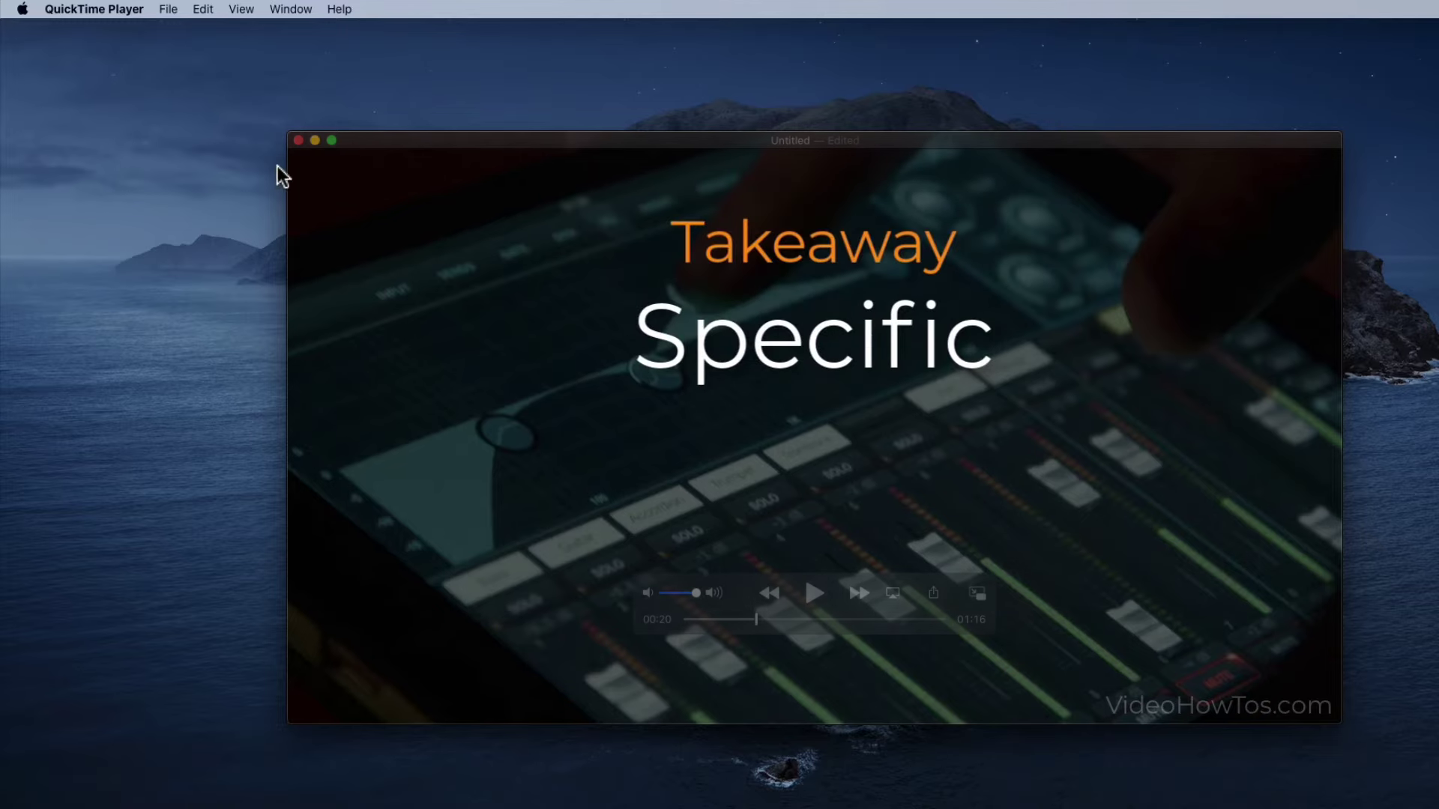
{"action": "left_click", "coordinate": [168, 10]}
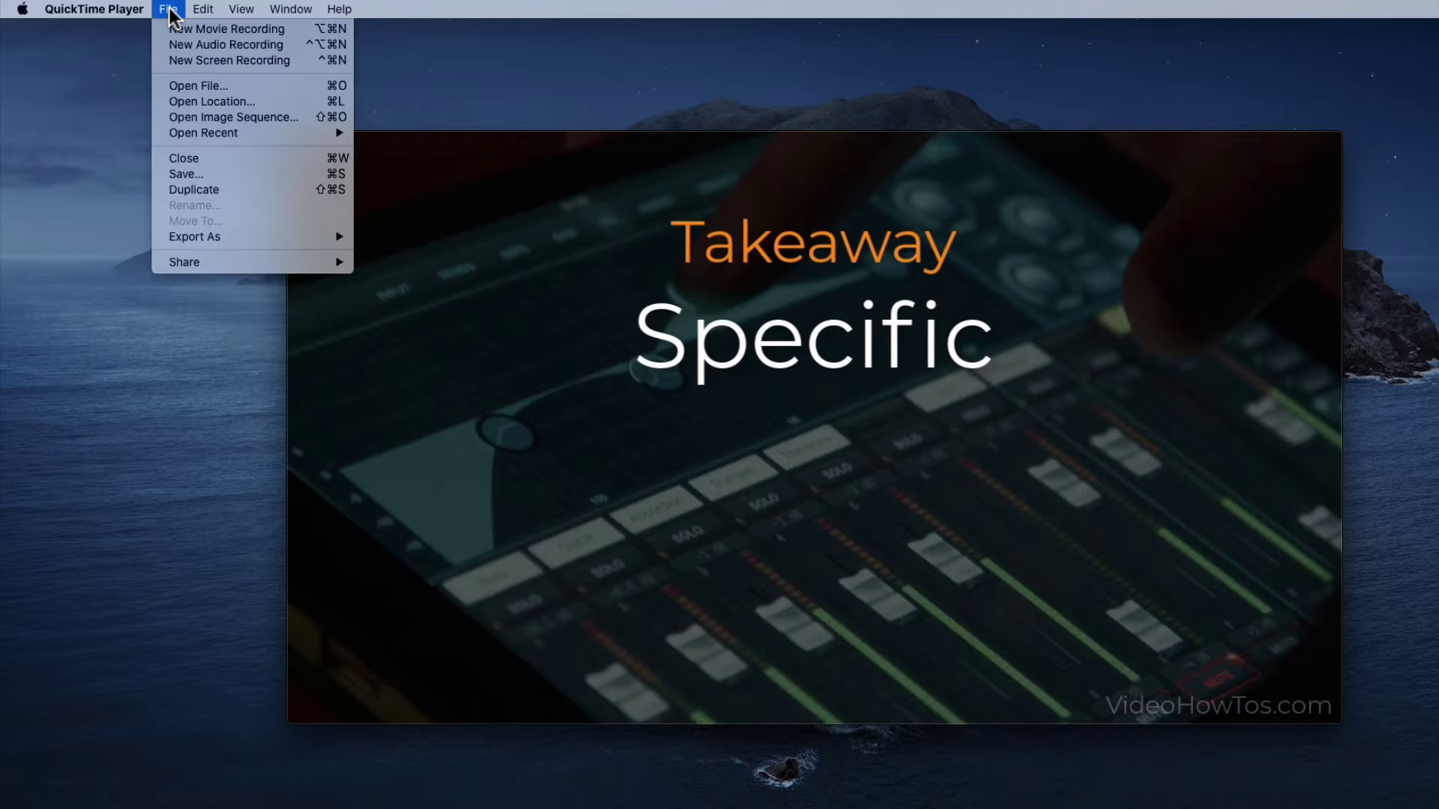
{"action": "left_click", "coordinate": [230, 175]}
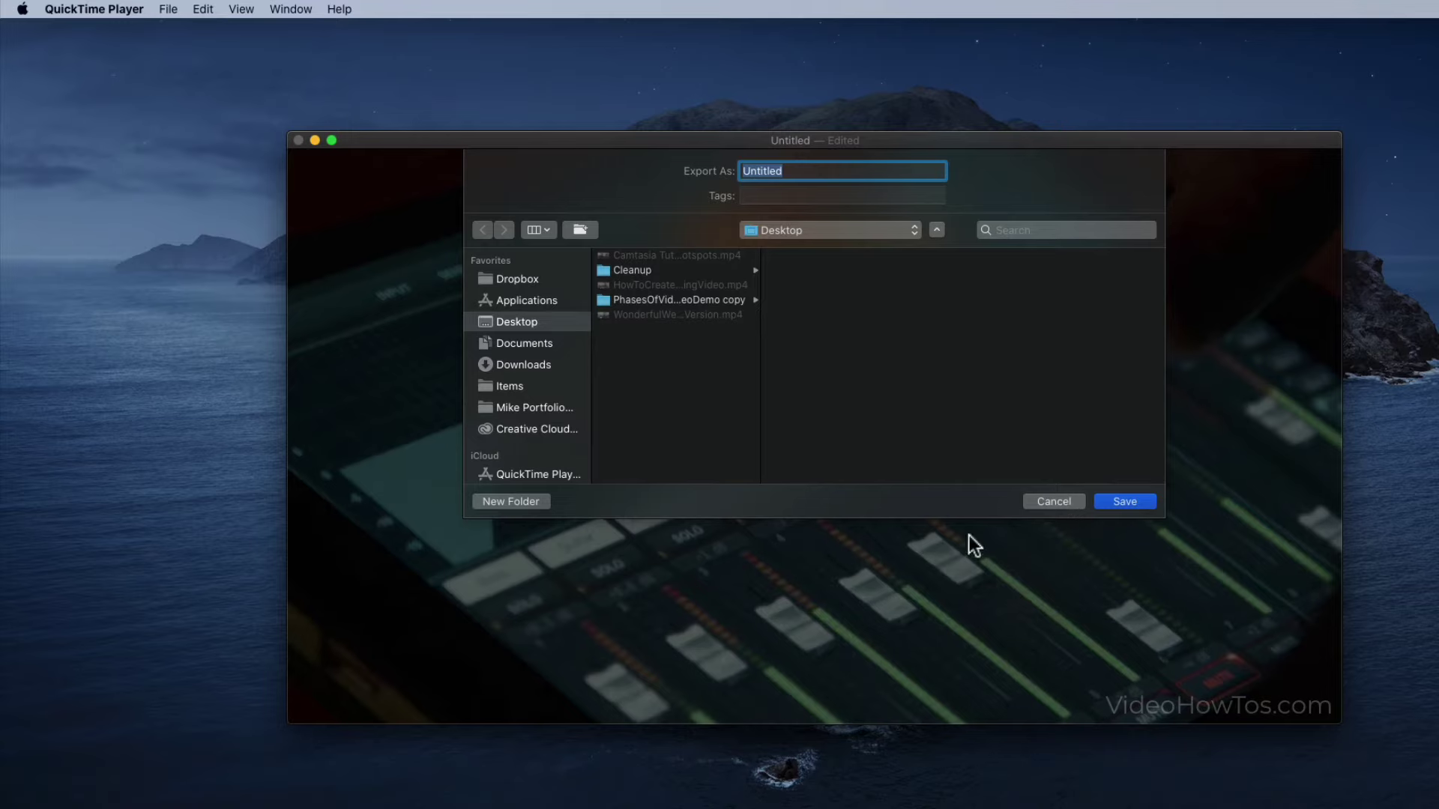
{"action": "mouse_move", "coordinate": [783, 585]}
{"action": "left_click", "coordinate": [1052, 502]}
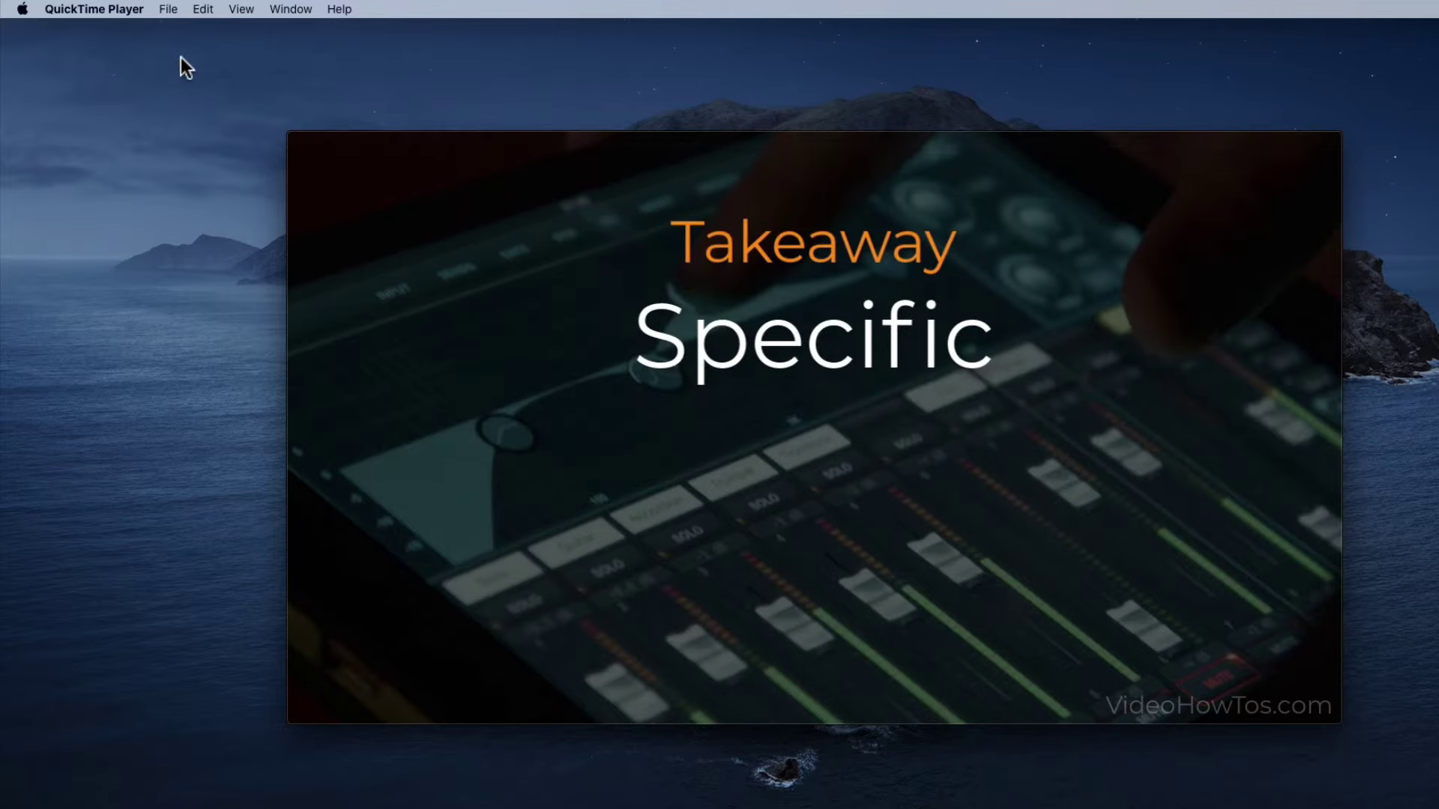
{"action": "left_click", "coordinate": [168, 11]}
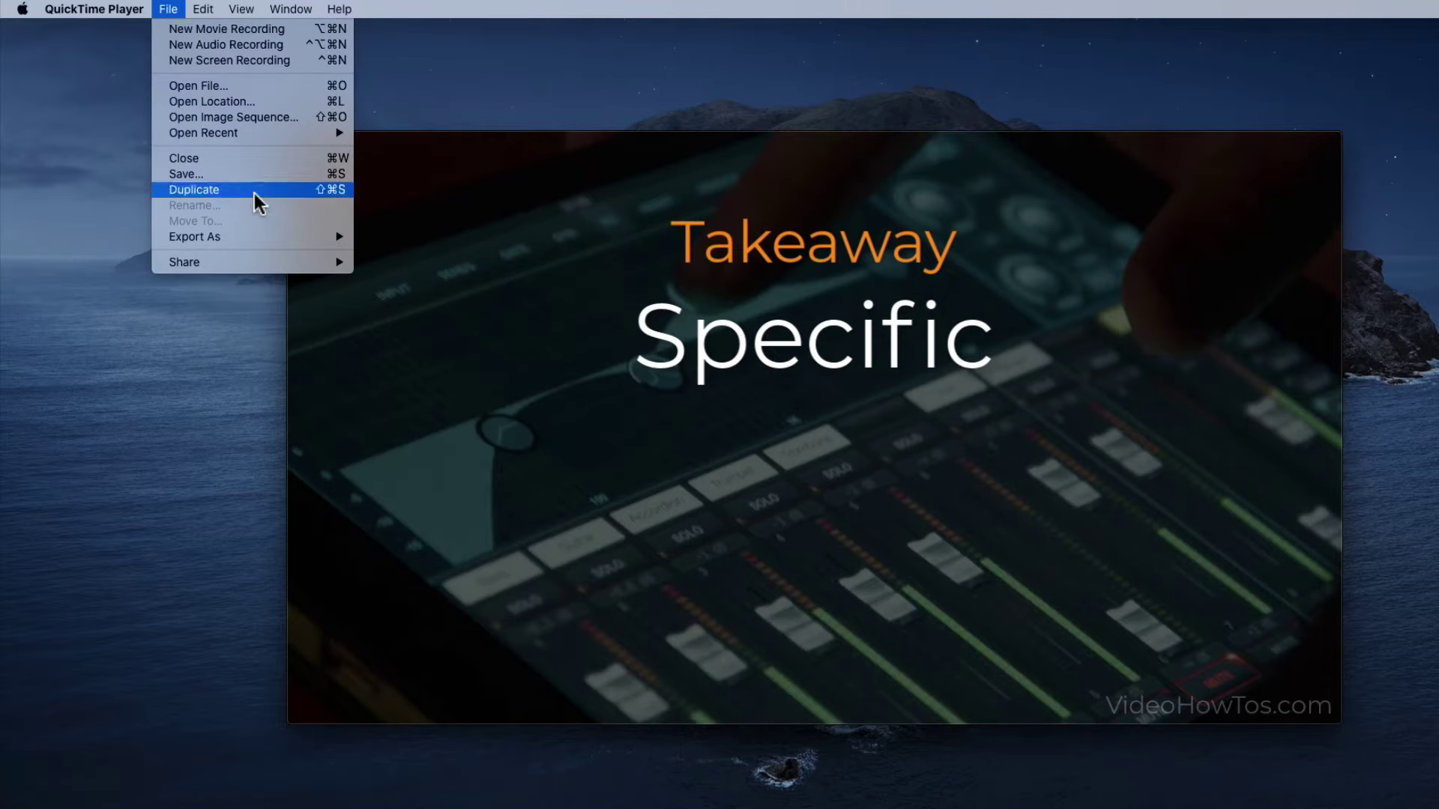
{"action": "mouse_move", "coordinate": [255, 238]}
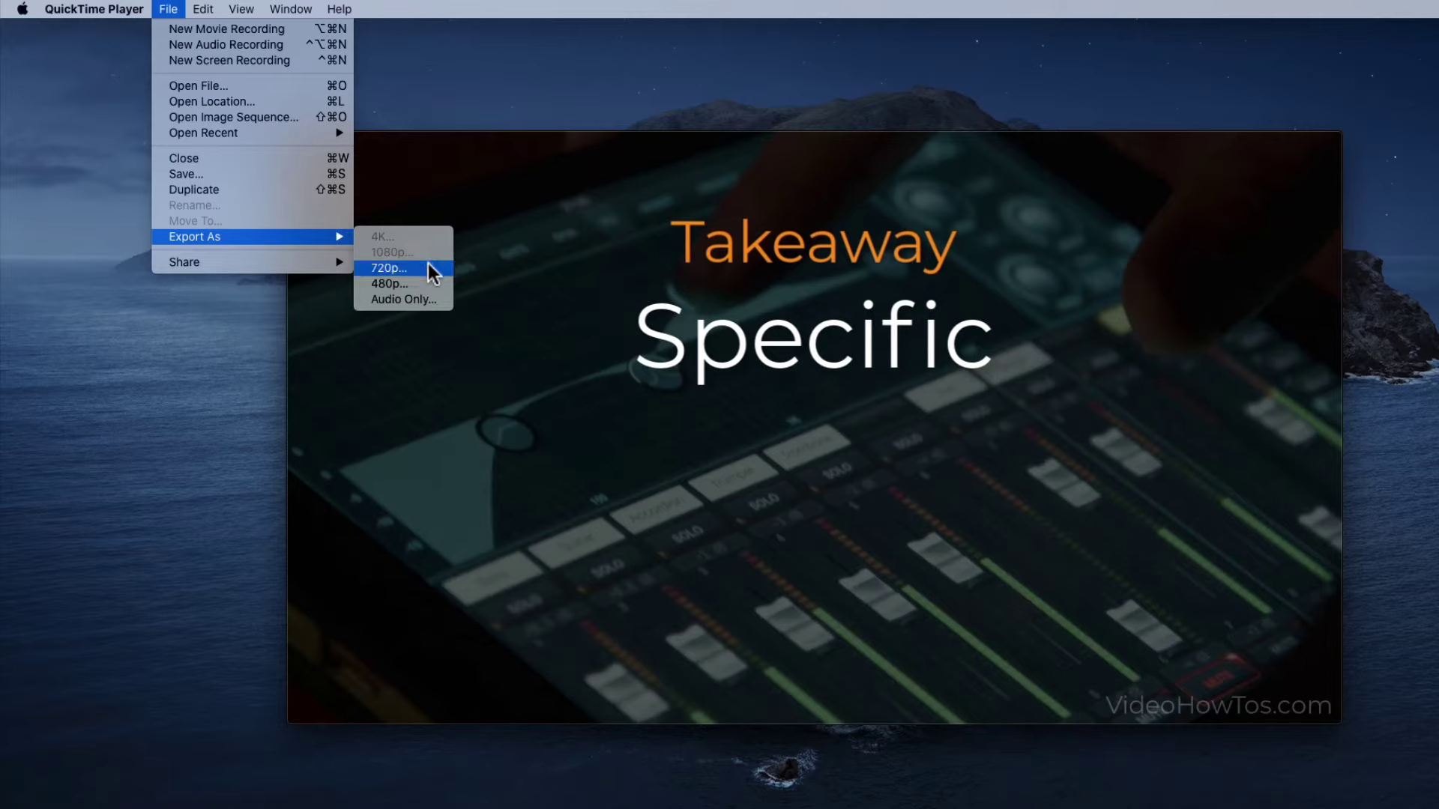
{"action": "left_click", "coordinate": [395, 269]}
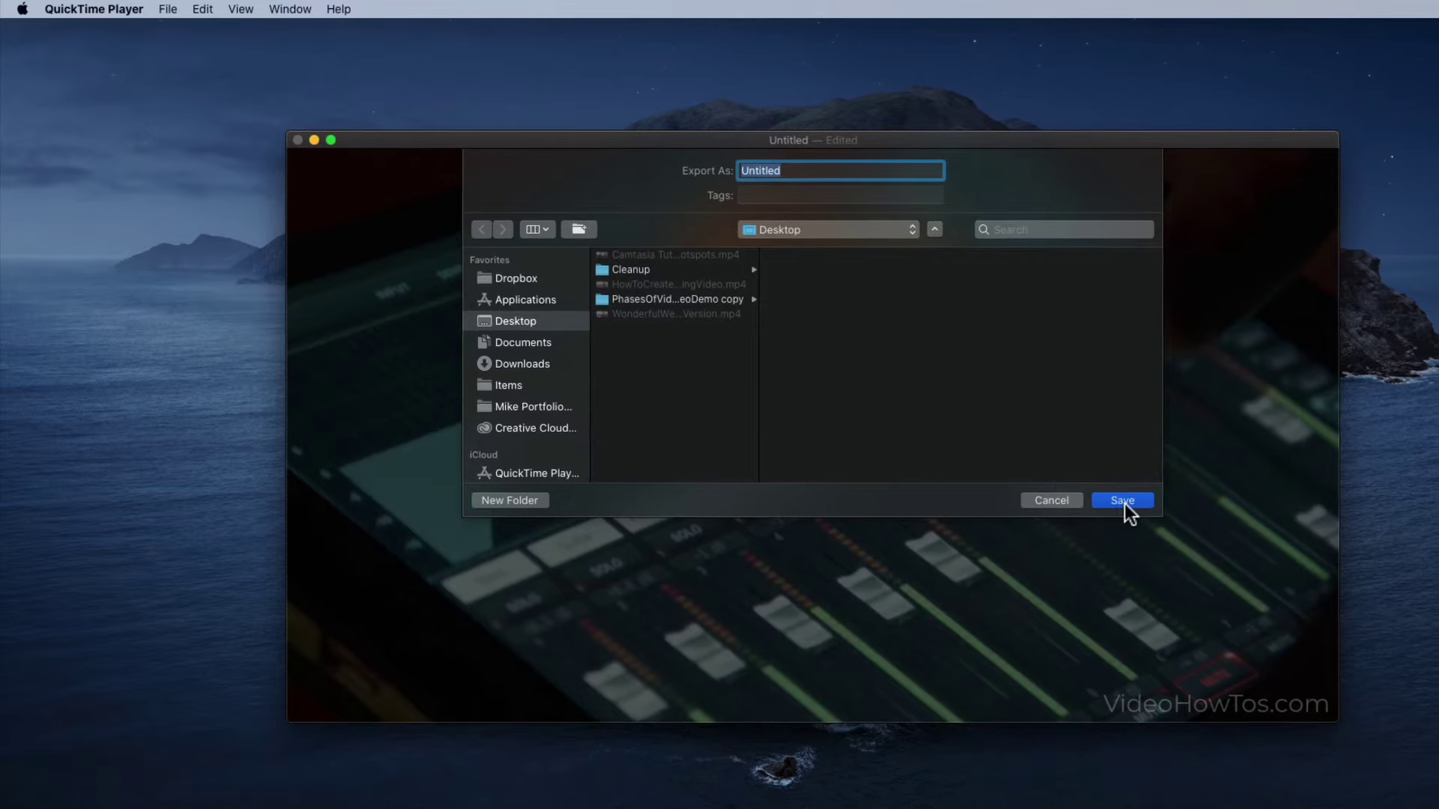
{"action": "left_click", "coordinate": [1053, 495]}
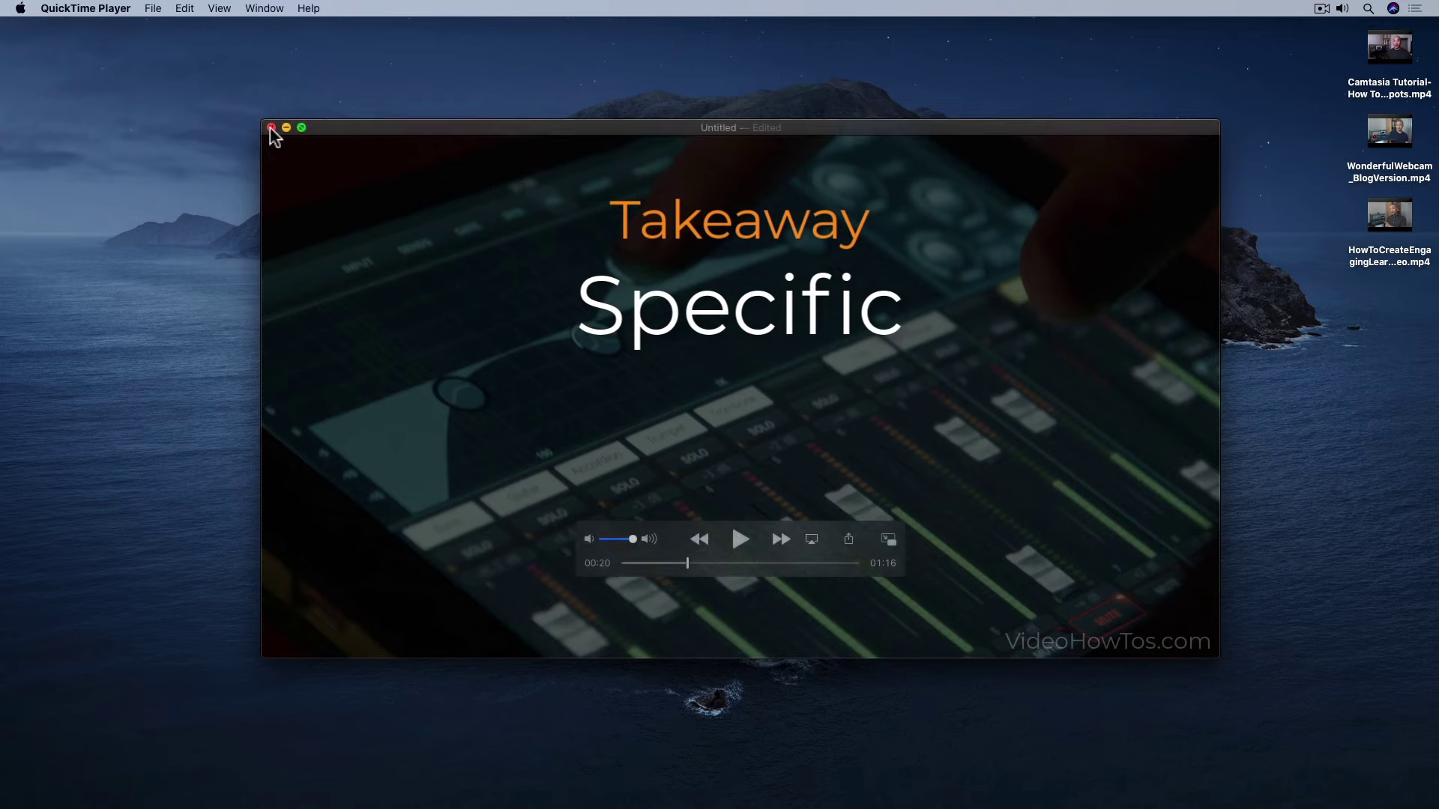
Close the edited Untitled clip and delete it without saving.
{"action": "left_click", "coordinate": [271, 128]}
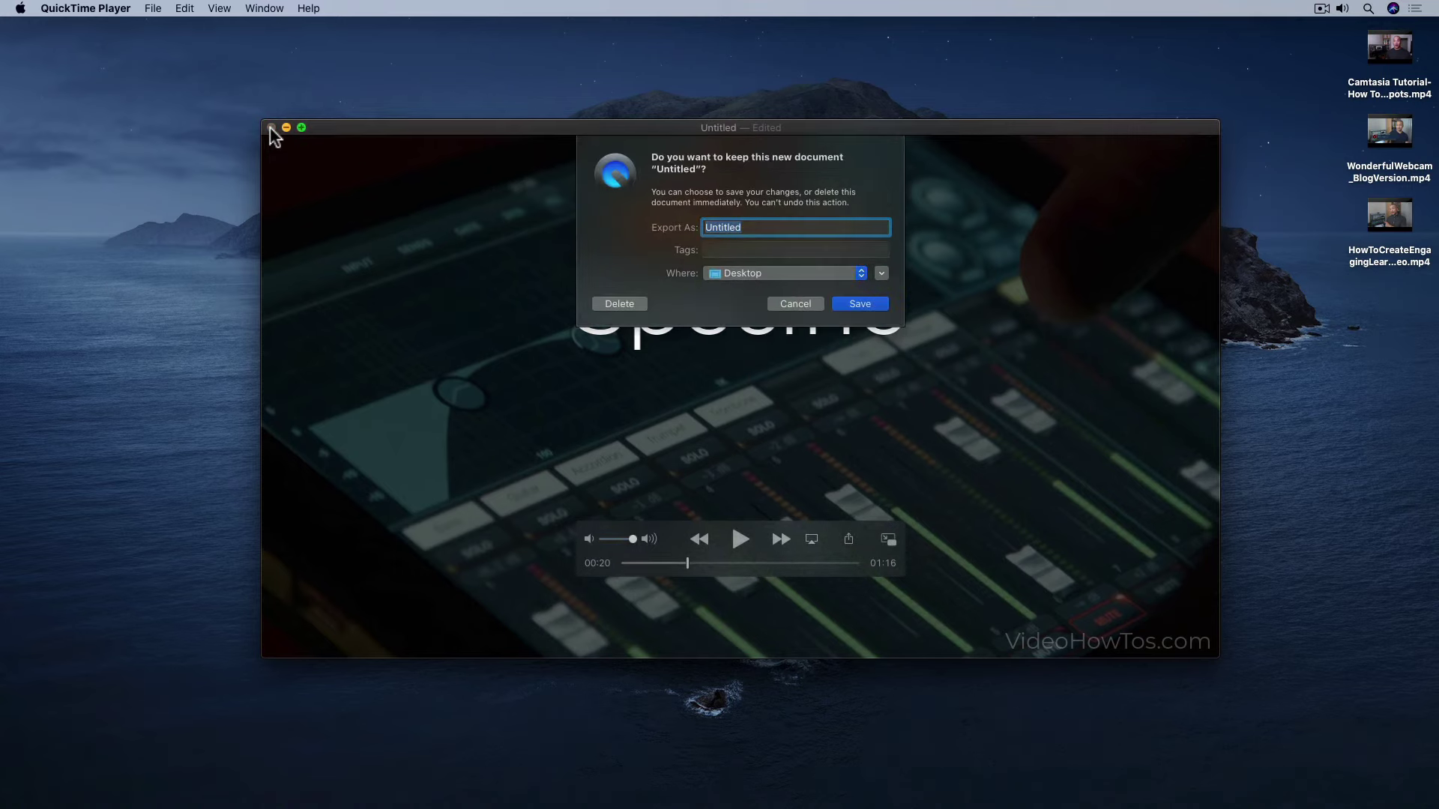
{"action": "left_click", "coordinate": [616, 303]}
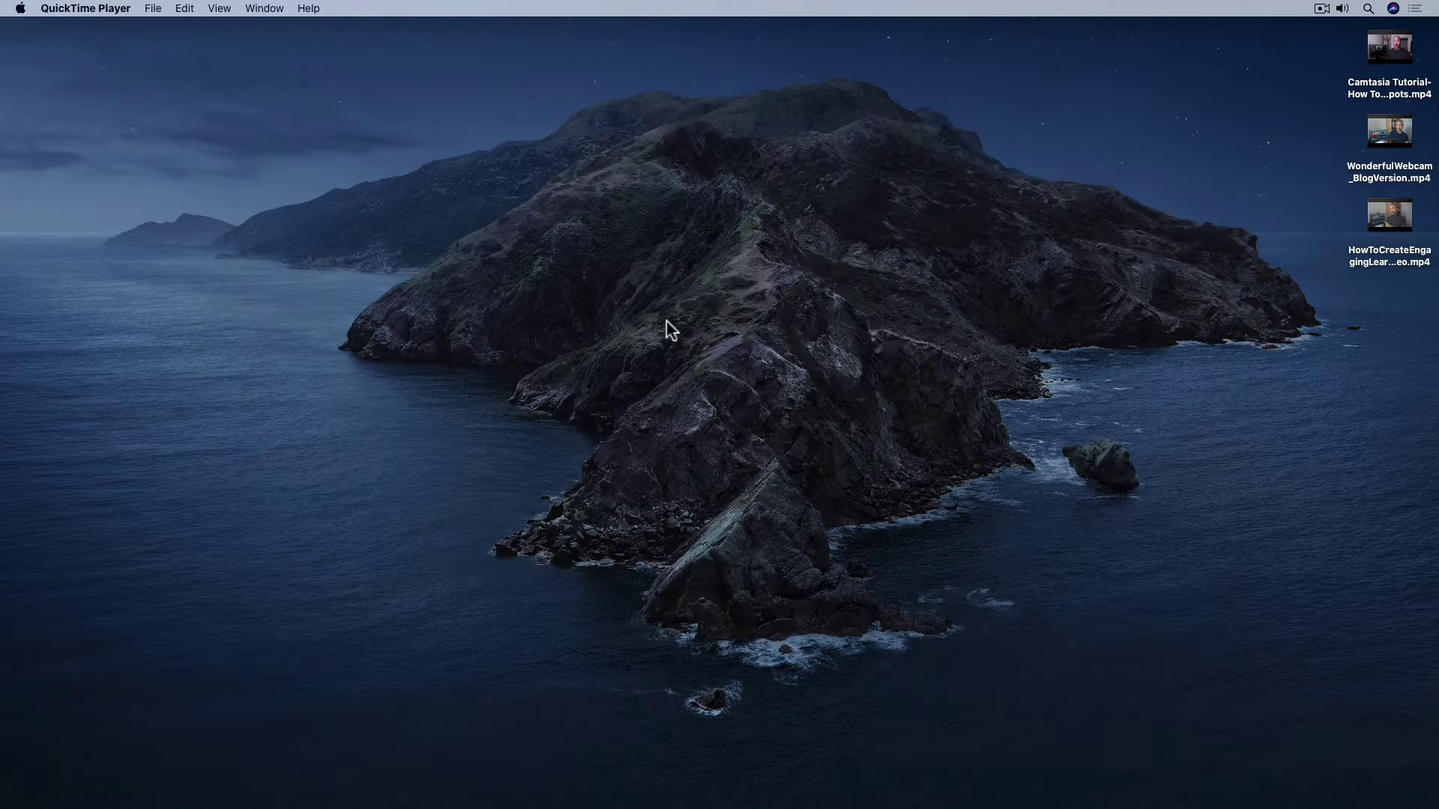
Open HowToCreateEngagingLearningVideo.mp4 with QuickTime Player from its desktop icon and position the window.
{"action": "right_click", "coordinate": [1379, 216]}
{"action": "mouse_move", "coordinate": [1363, 234]}
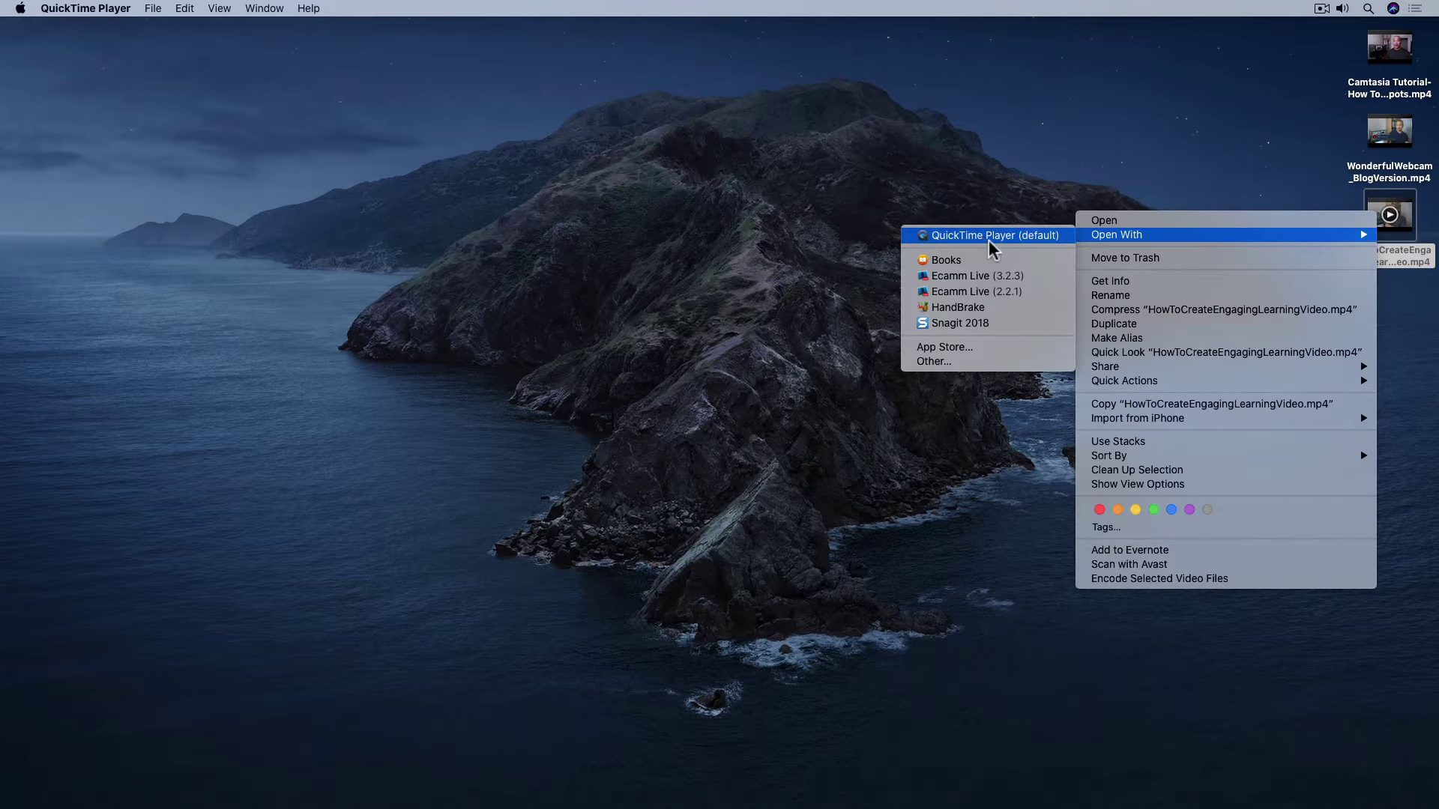
{"action": "left_click", "coordinate": [979, 235]}
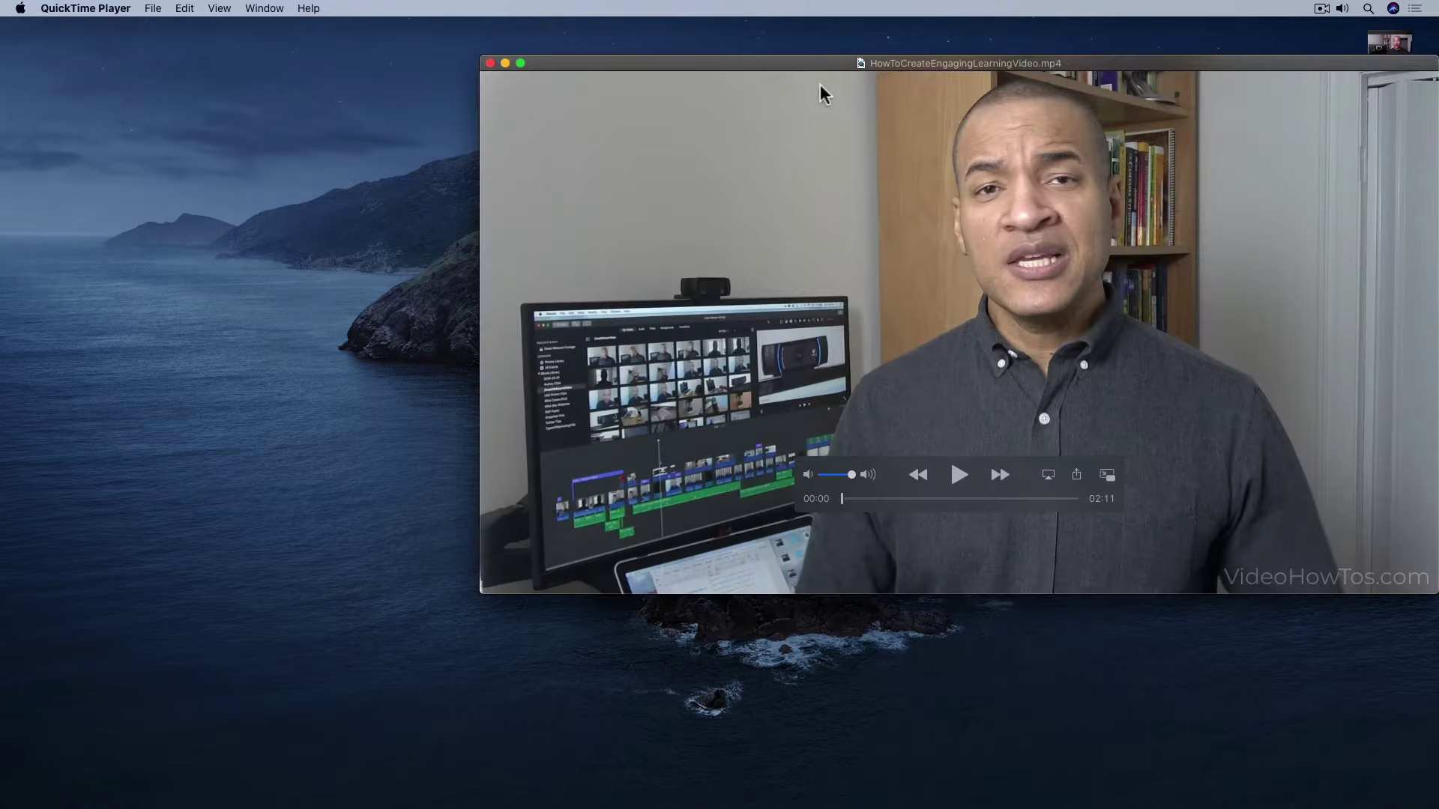
{"action": "left_click_drag", "start_coordinate": [817, 61], "coordinate": [572, 120]}
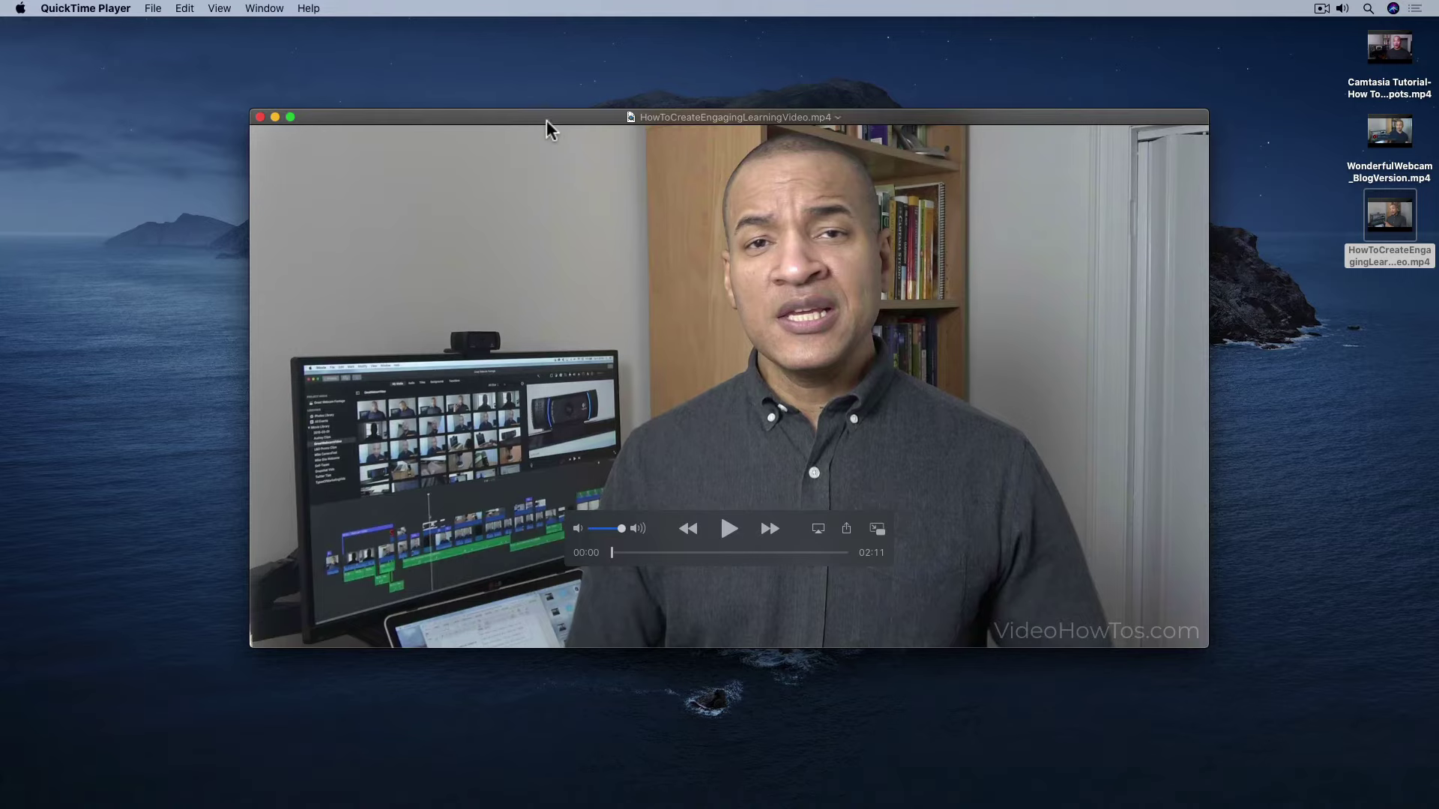
{"action": "mouse_move", "coordinate": [546, 115]}
{"action": "left_mouse_down"}
{"action": "mouse_move", "coordinate": [565, 147]}
{"action": "mouse_move", "coordinate": [564, 132]}
{"action": "left_mouse_up"}
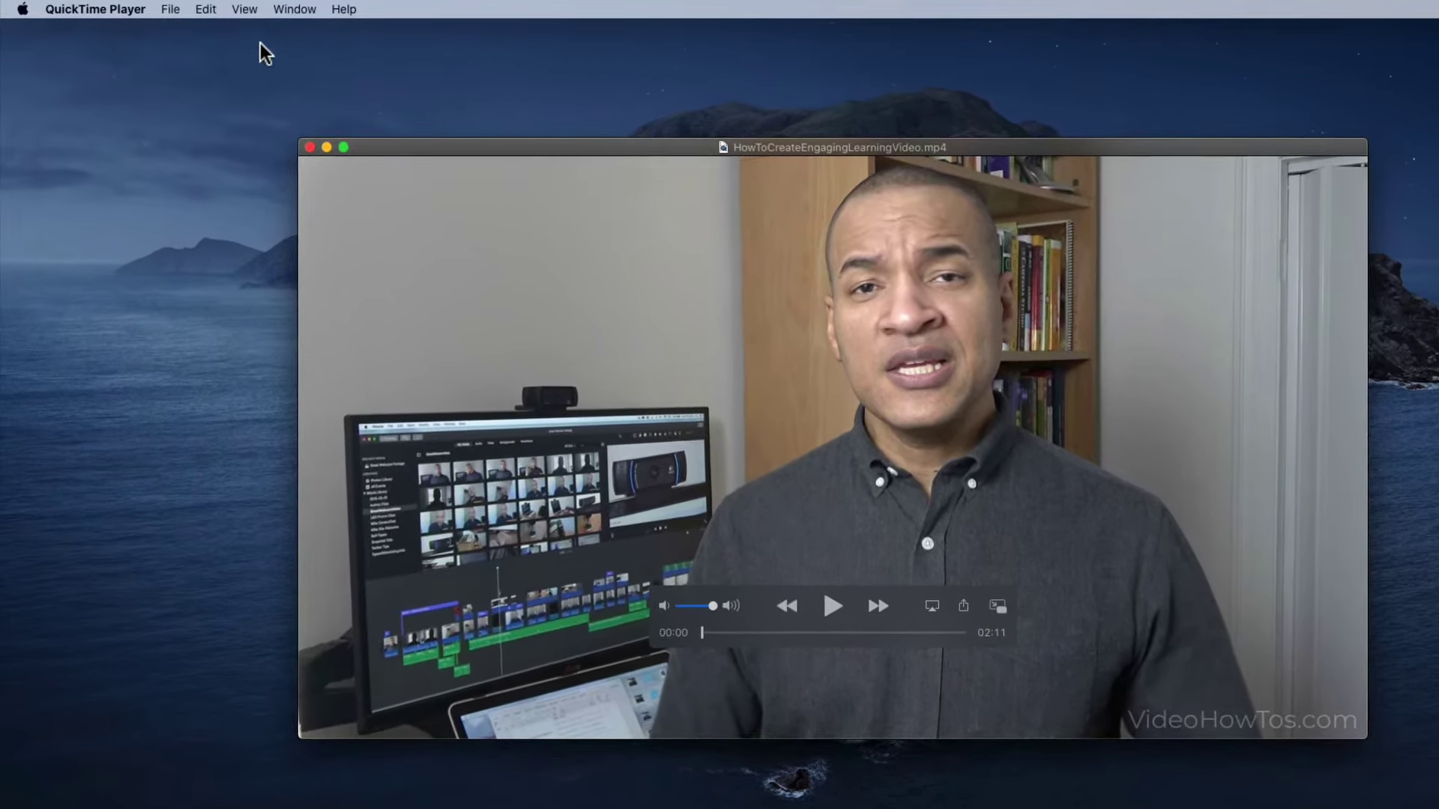
Show the lesson video as a strip of clips via View > Show Clips.
{"action": "left_click", "coordinate": [253, 14]}
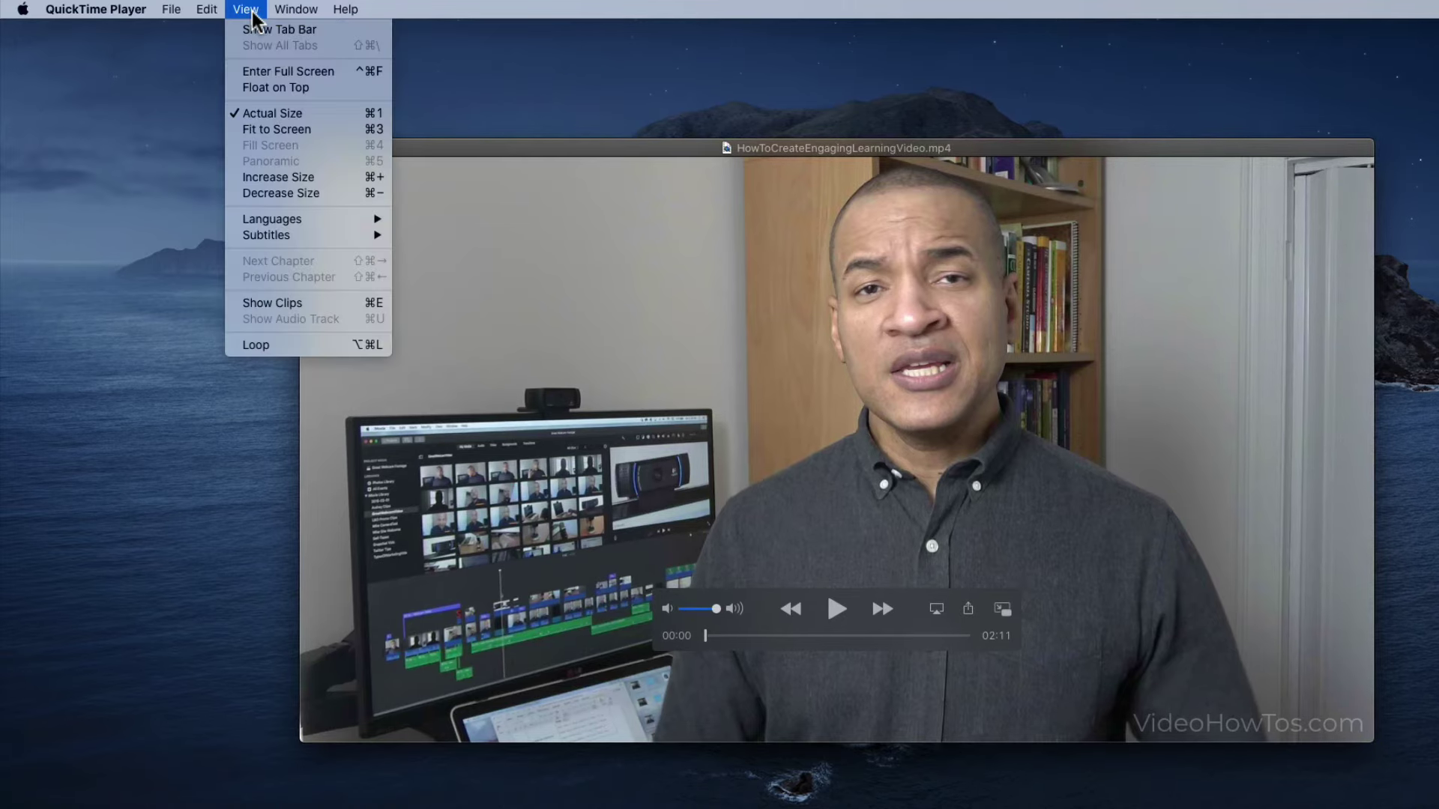
{"action": "left_click", "coordinate": [316, 303]}
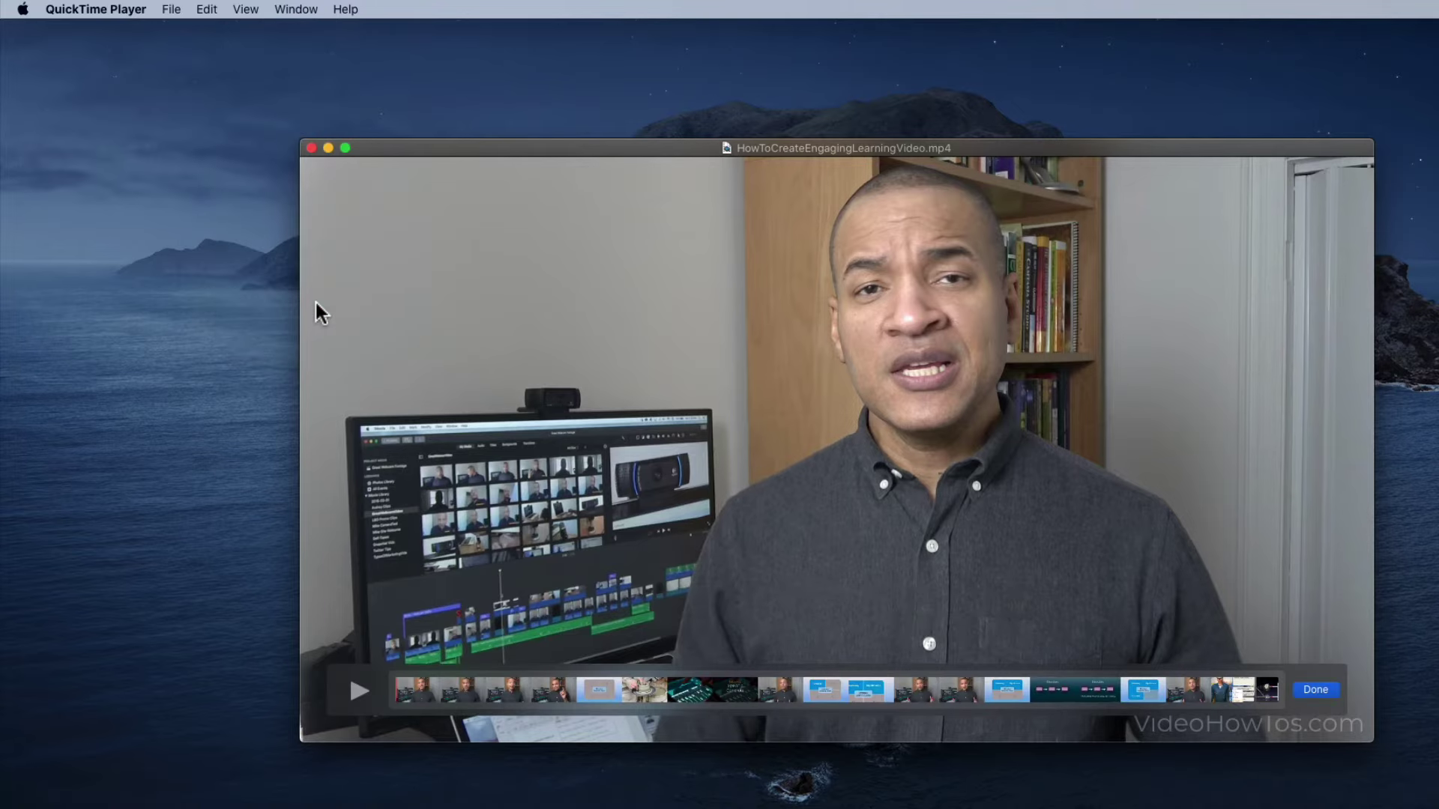